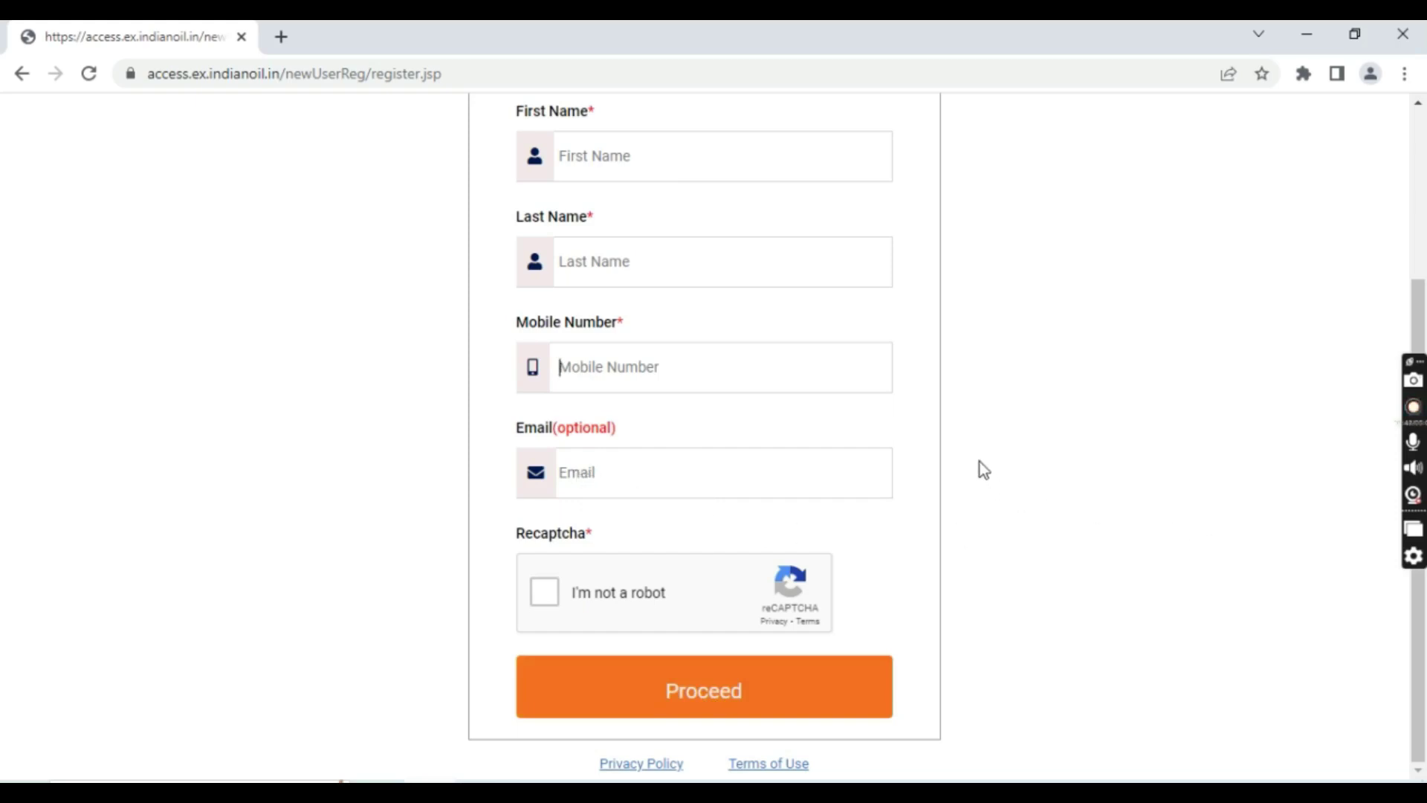
Scroll back up to the IndianOil logo and Register heading of the registration form
scroll(977, 461, "up", 3)
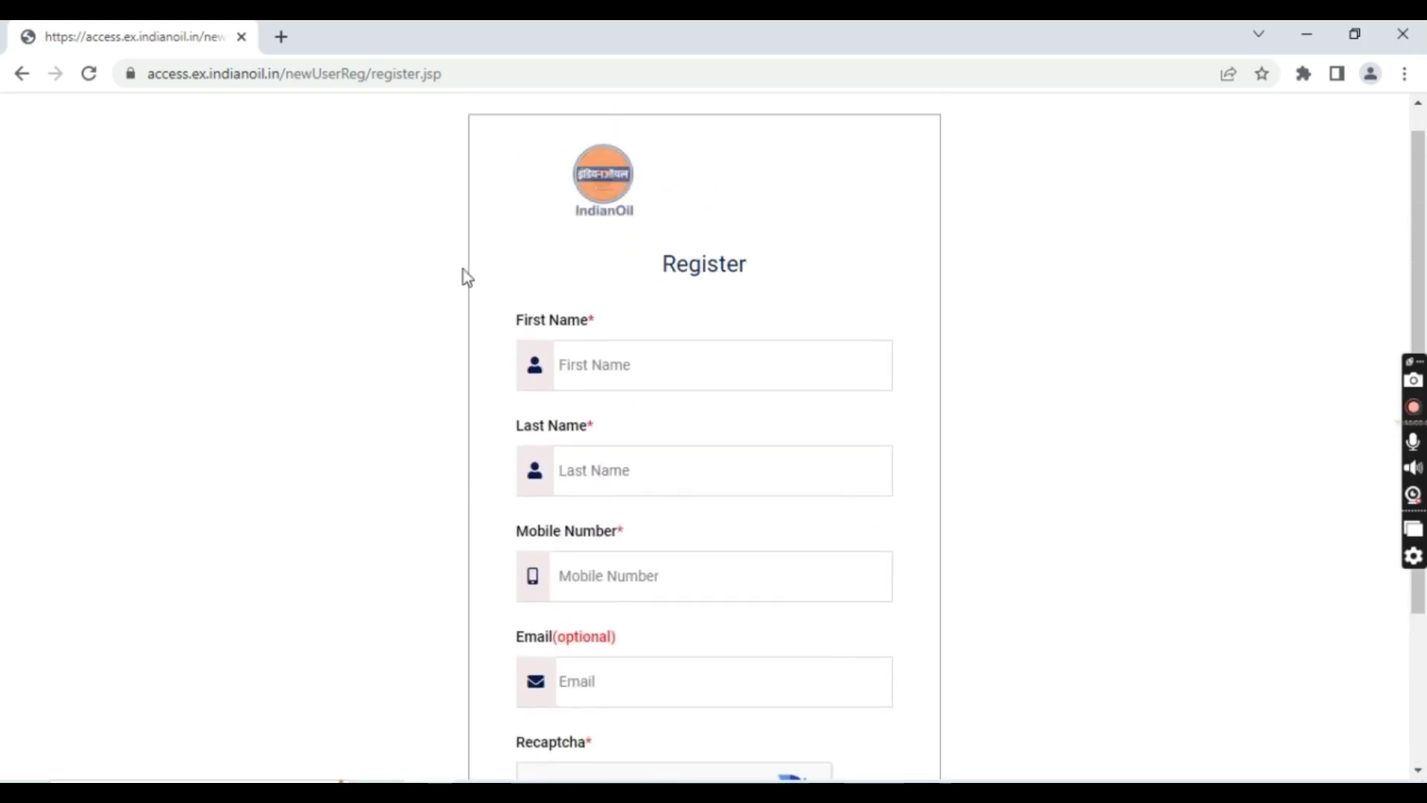
Return home and log in with the saved username, password and reCAPTCHA check
left_click(21, 75)
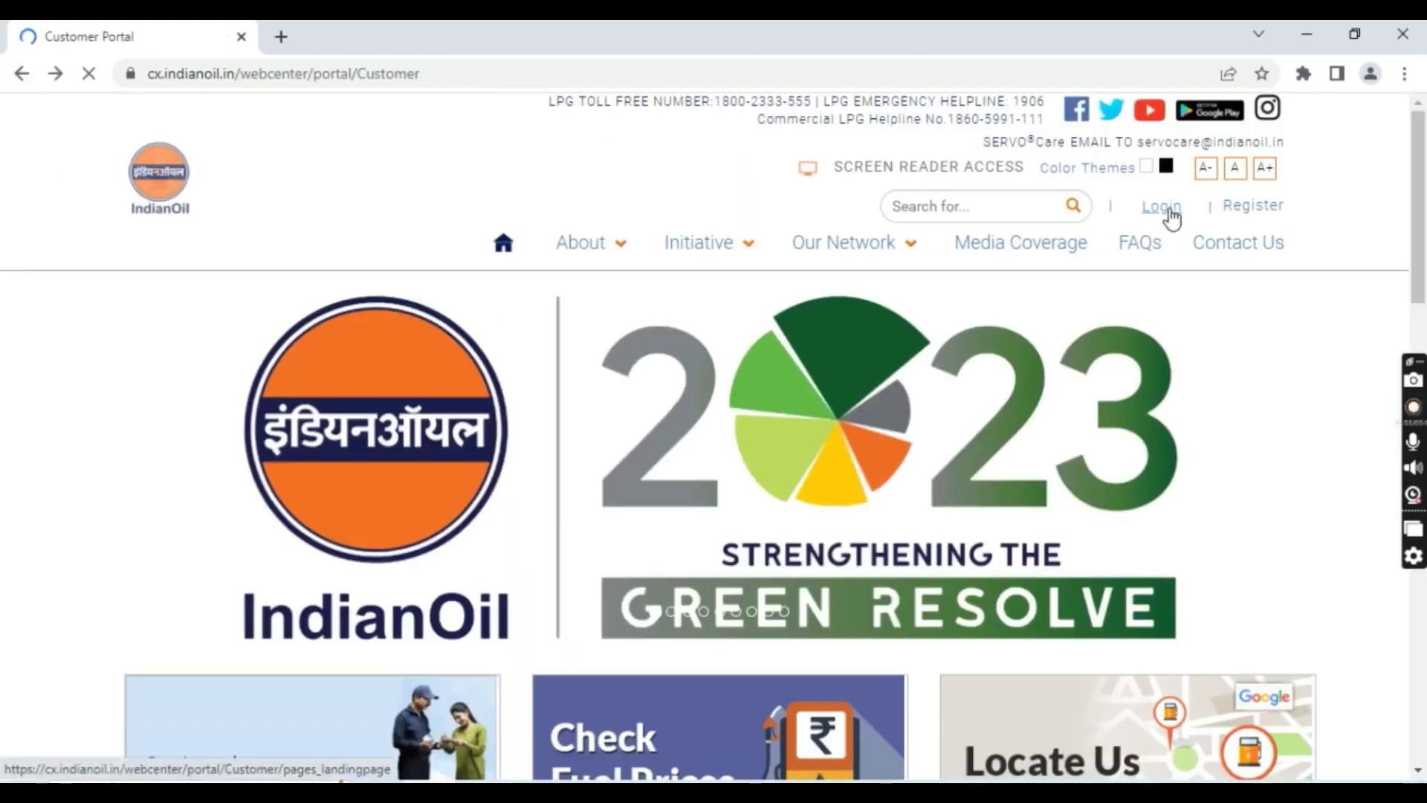
left_click(1168, 211)
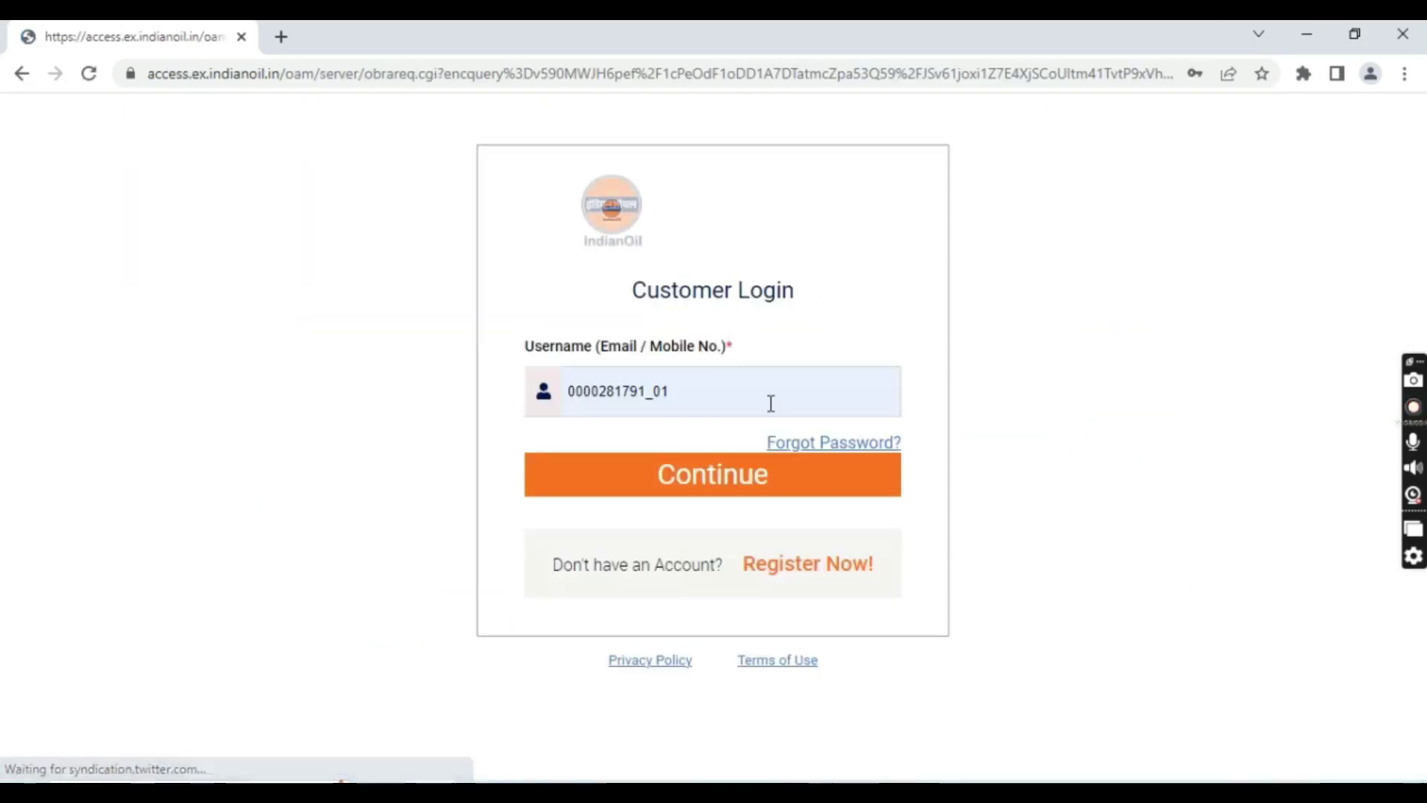
left_click(771, 404)
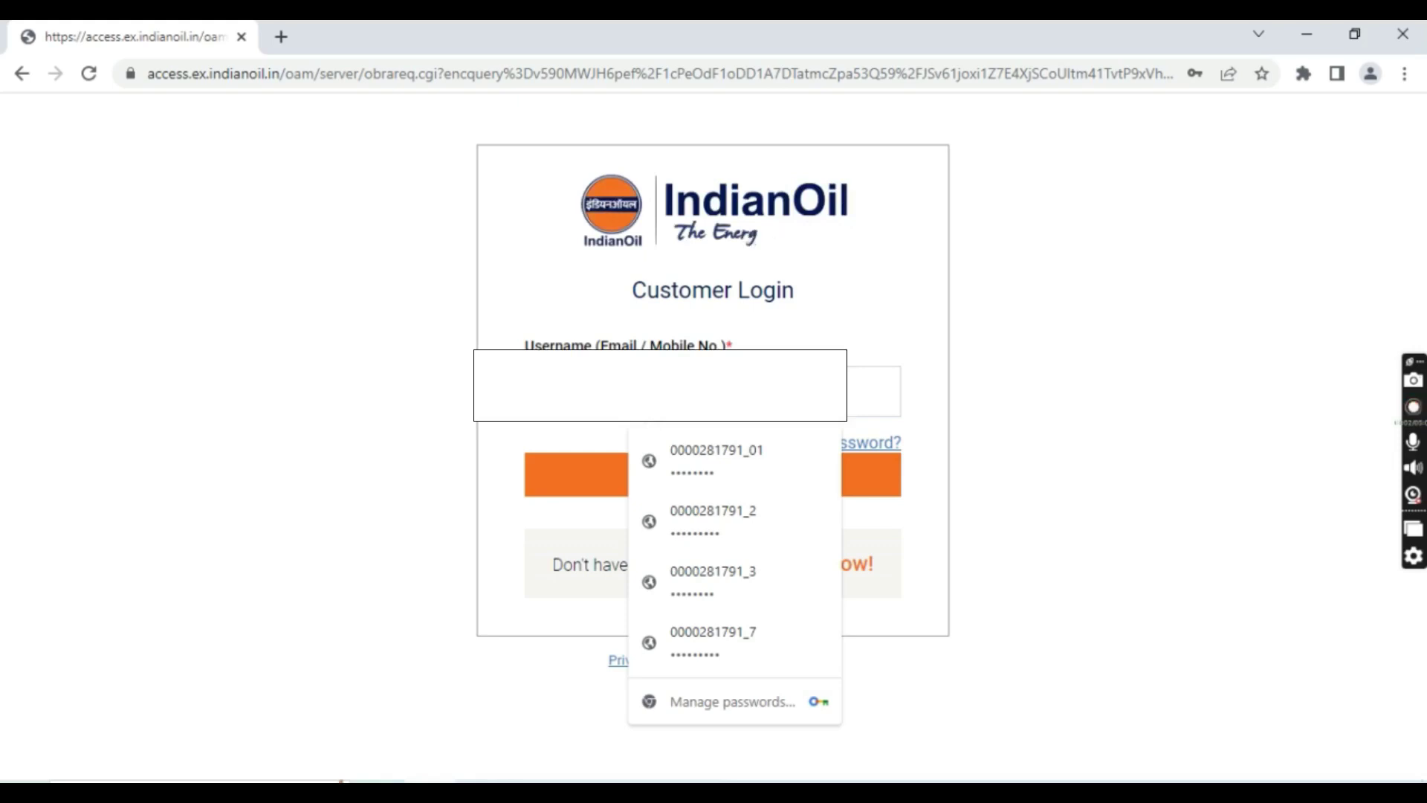
key("Escape")
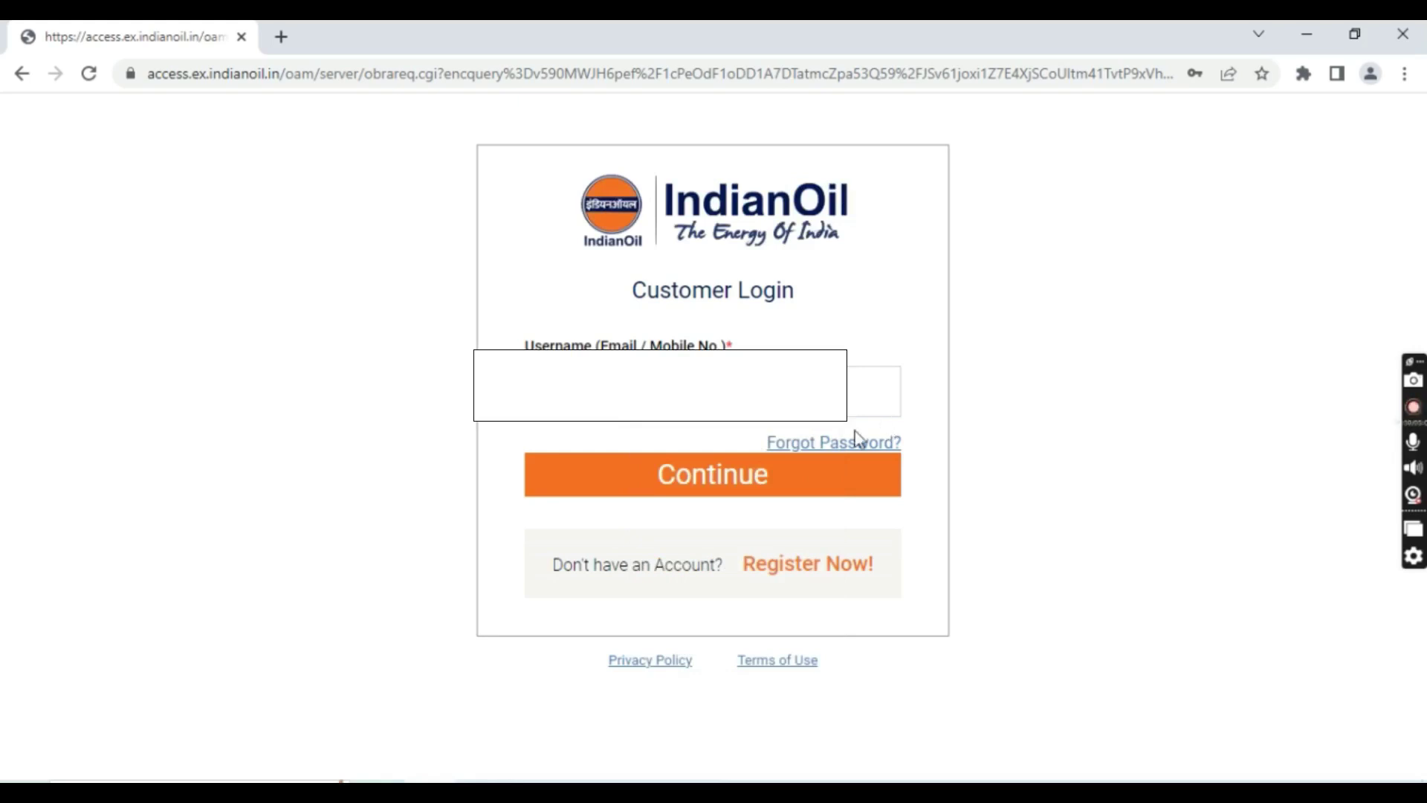
left_click(710, 477)
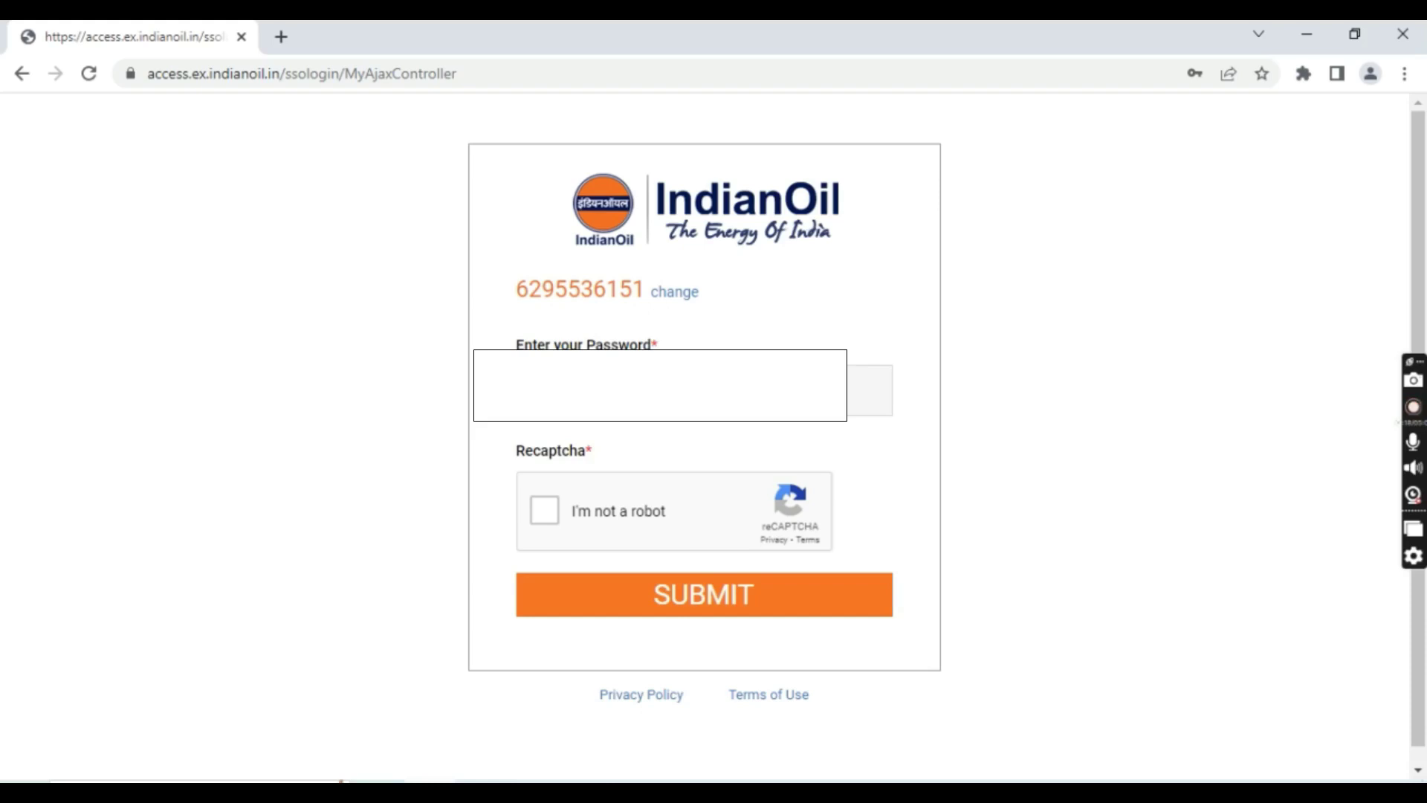
left_click(637, 519)
left_click(696, 592)
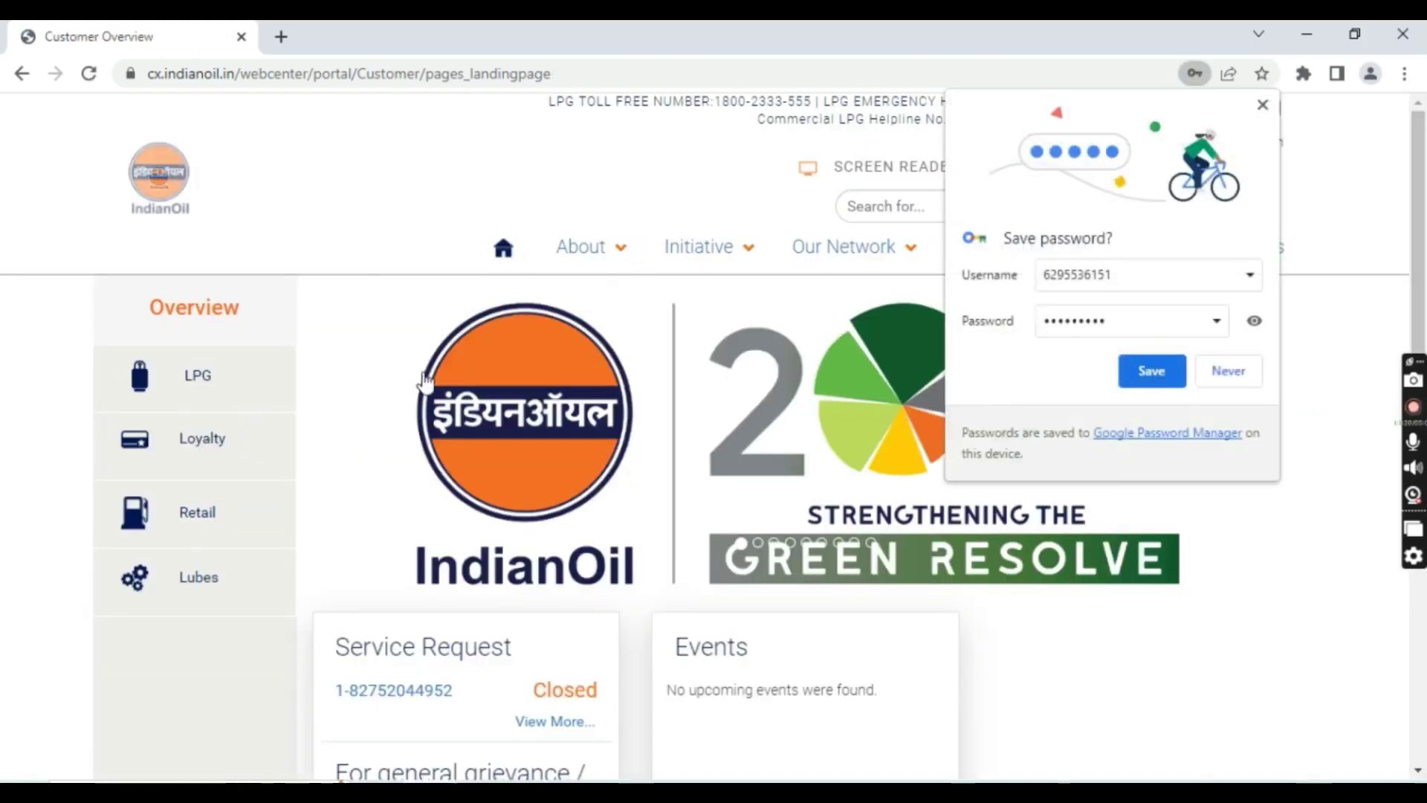
Decline Chrome's password save, open the LPG dashboard and scroll down to Cylinder Information
left_click(1250, 374)
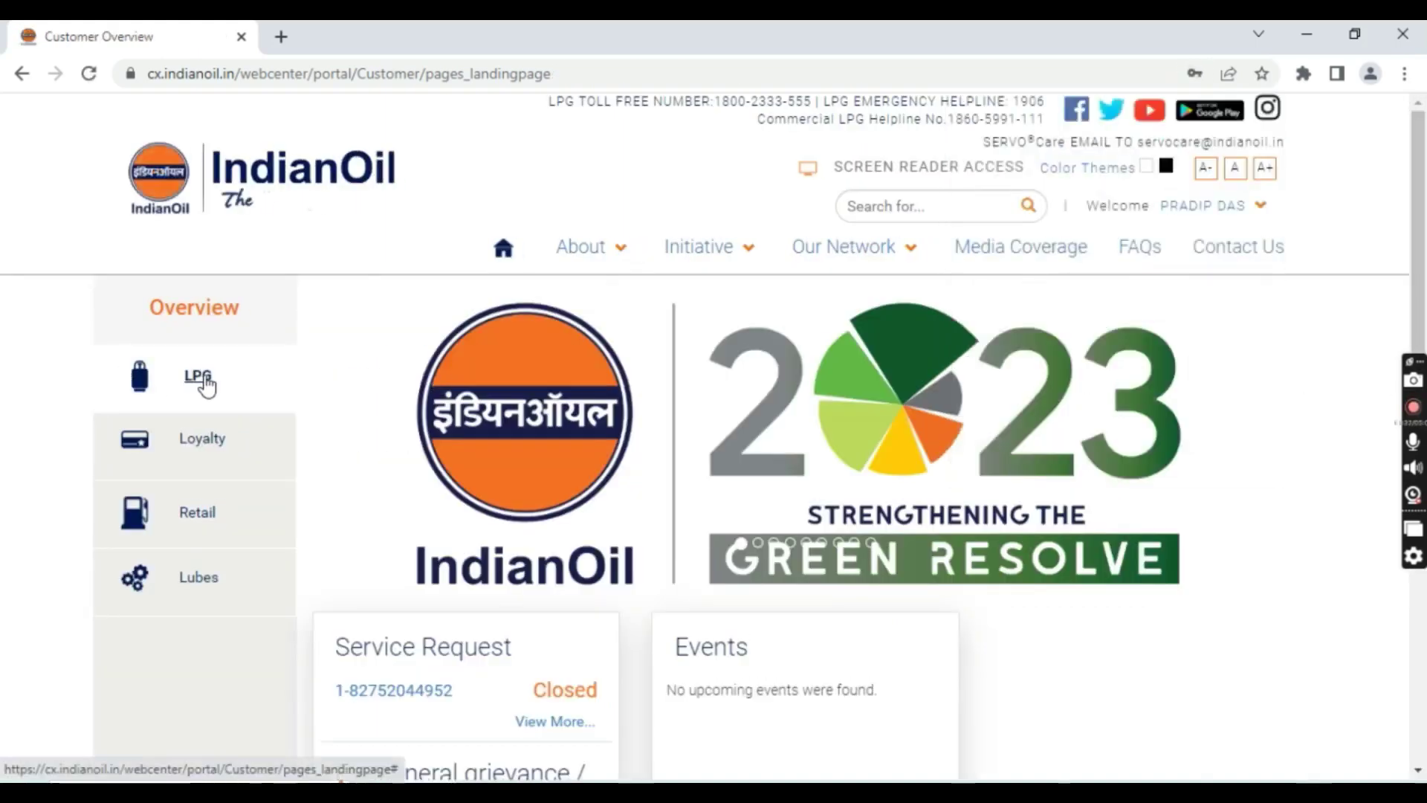
left_click(199, 379)
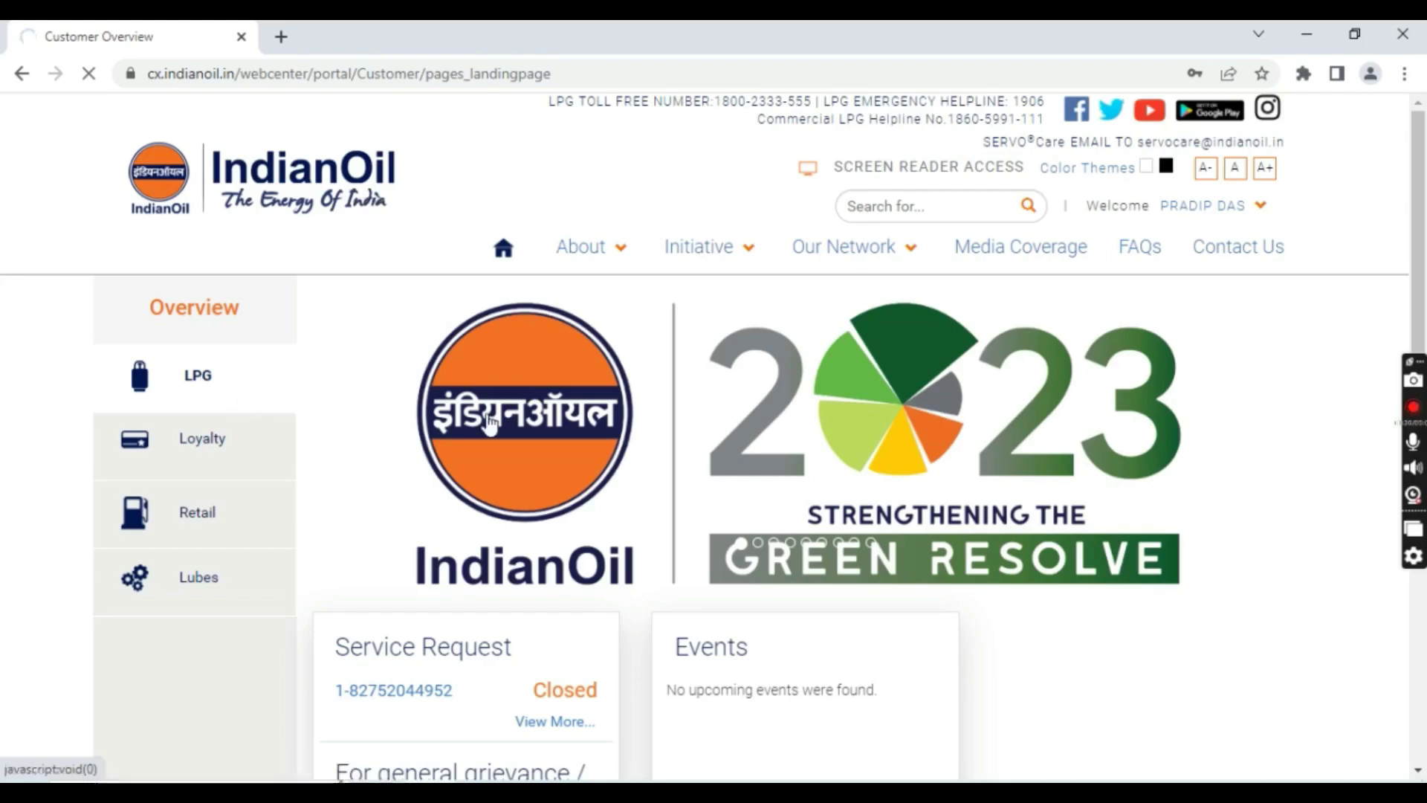
scroll(815, 398, "down", 1)
scroll(815, 397, "up", 1)
scroll(699, 453, "down", 2)
scroll(631, 439, "up", 3)
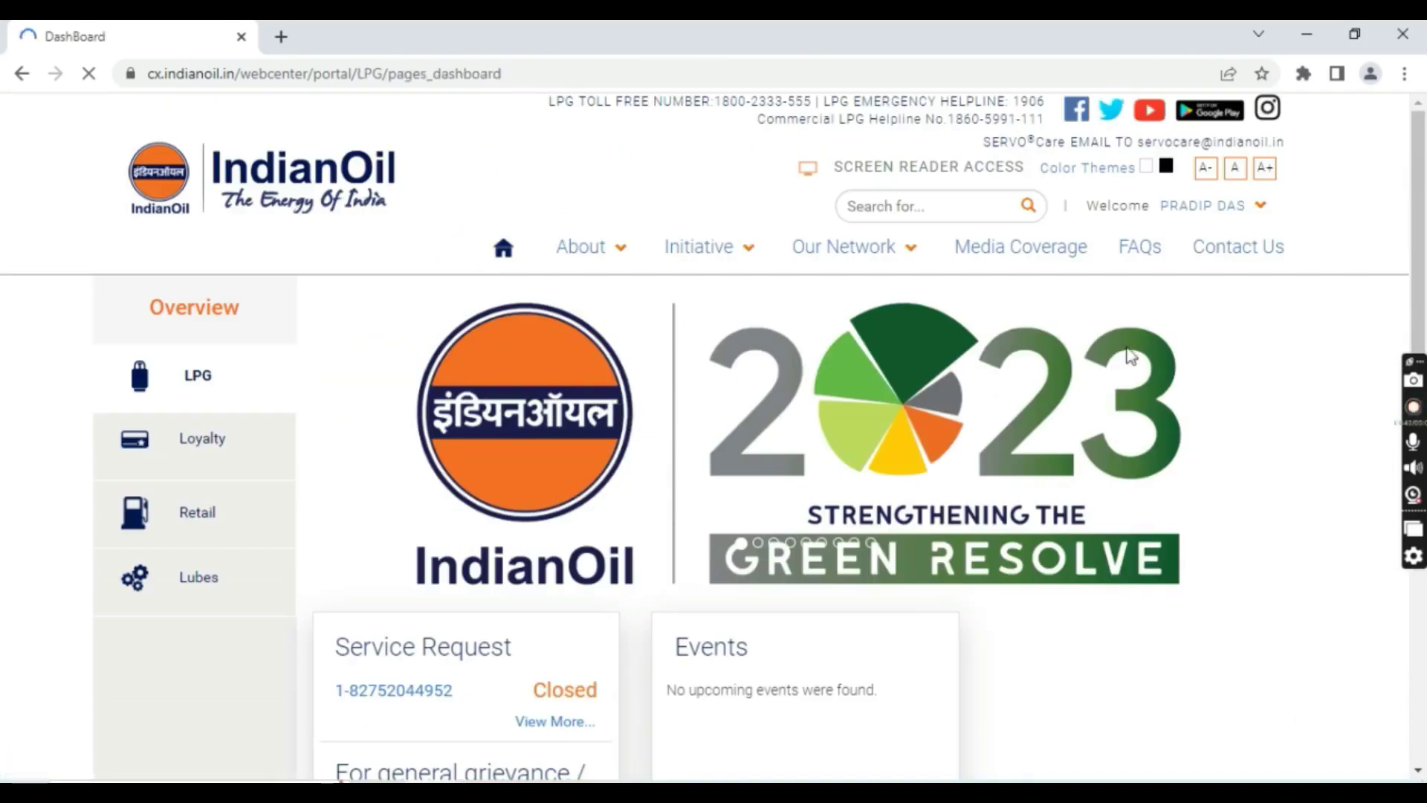
scroll(1179, 409, "down", 4)
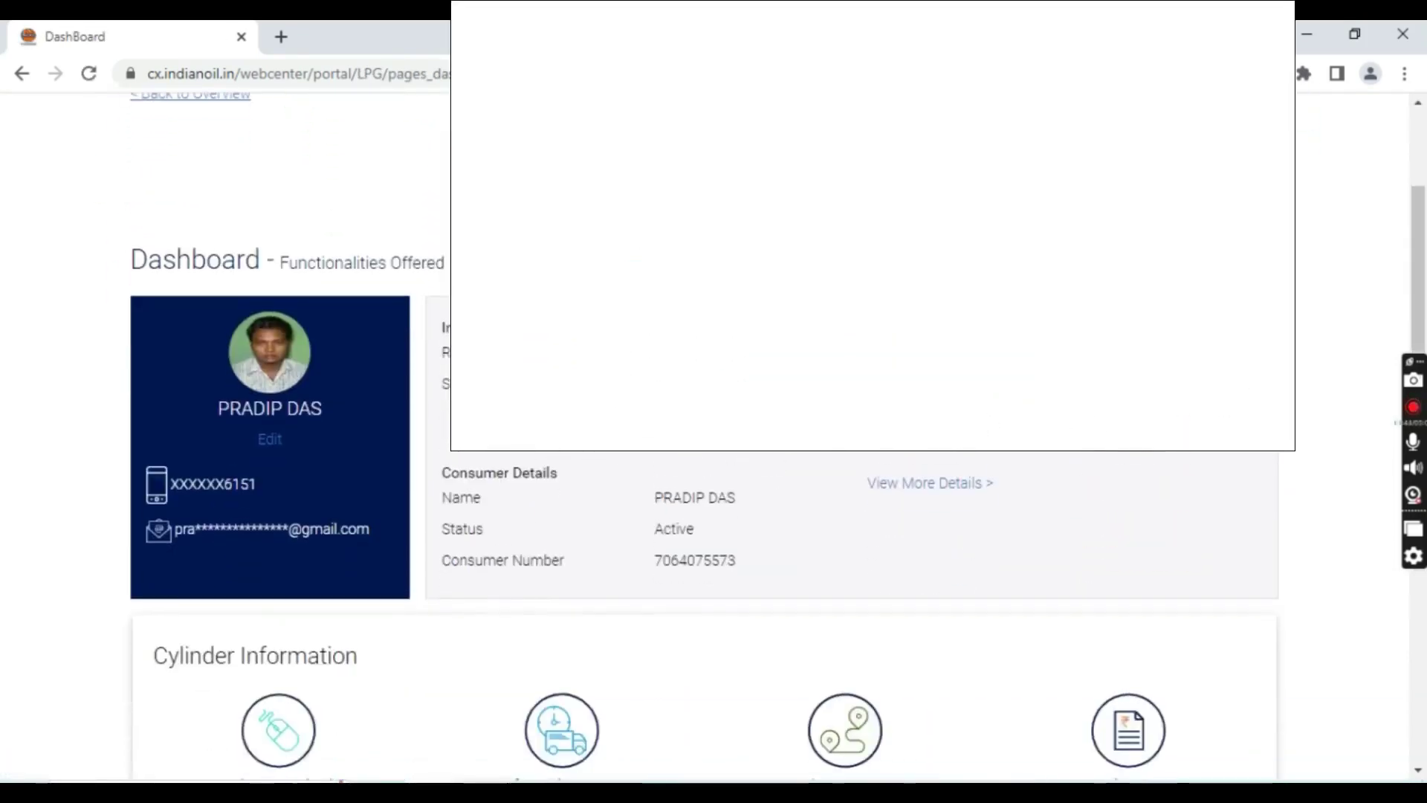
scroll(777, 617, "down", 2)
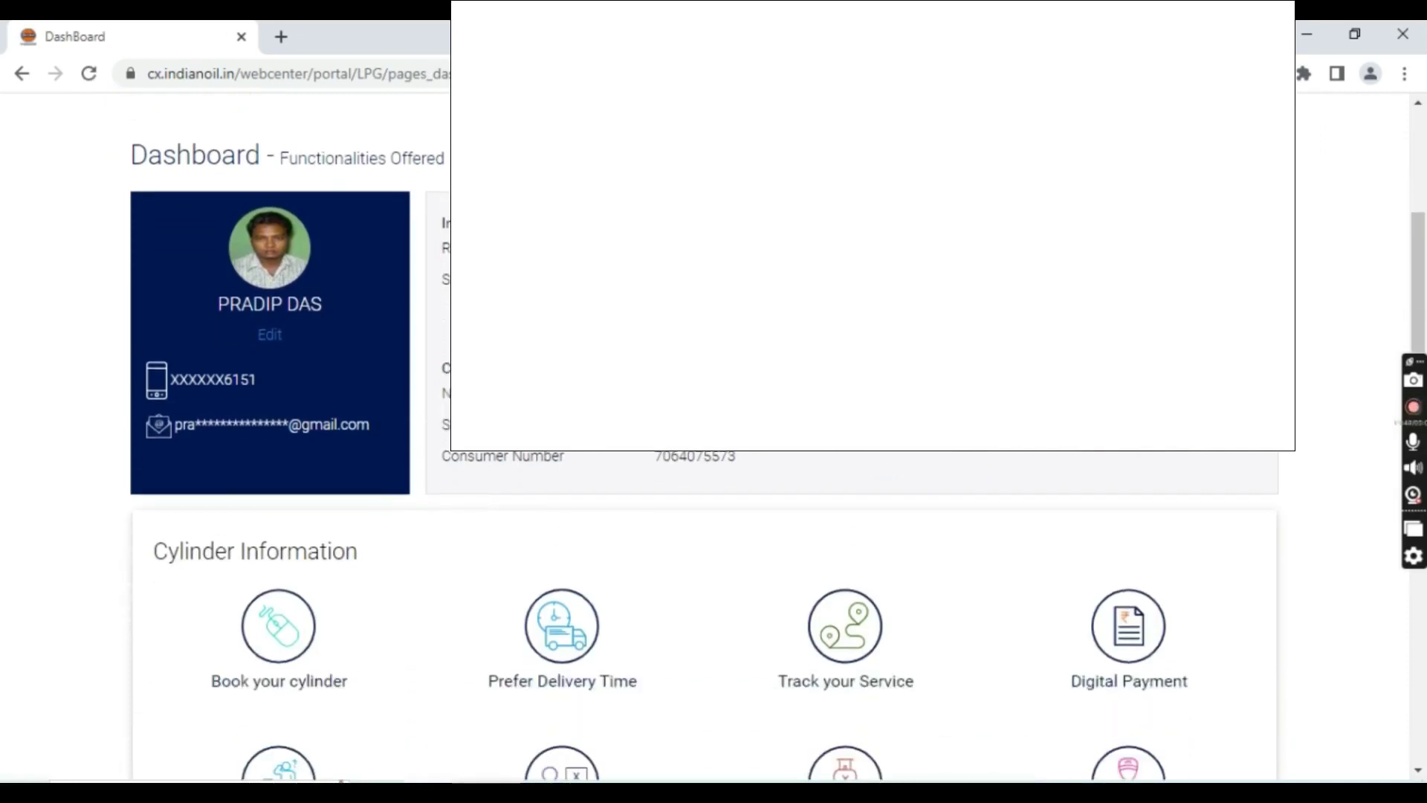
scroll(776, 438, "down", 2)
scroll(776, 439, "up", 4)
scroll(776, 439, "down", 2)
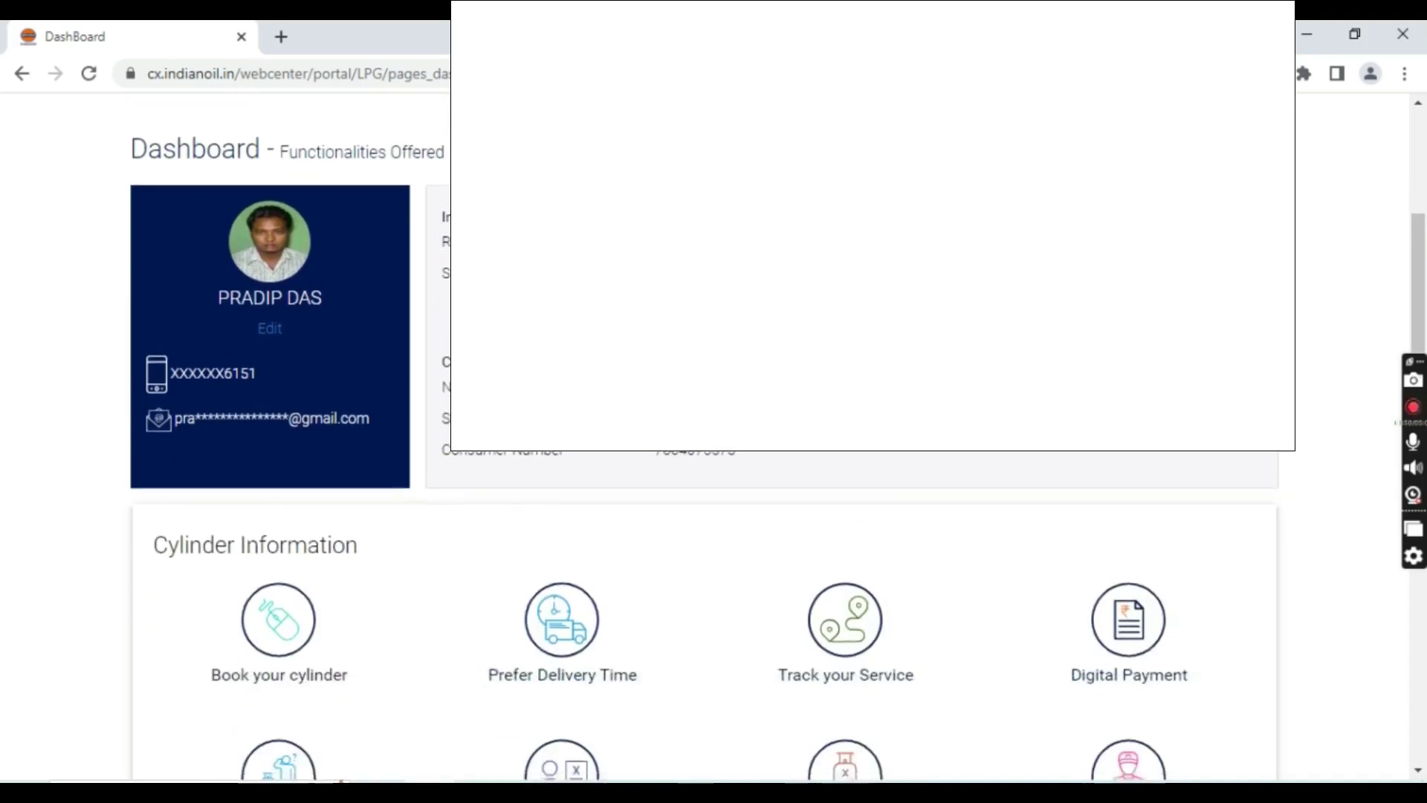
scroll(291, 363, "down", 6)
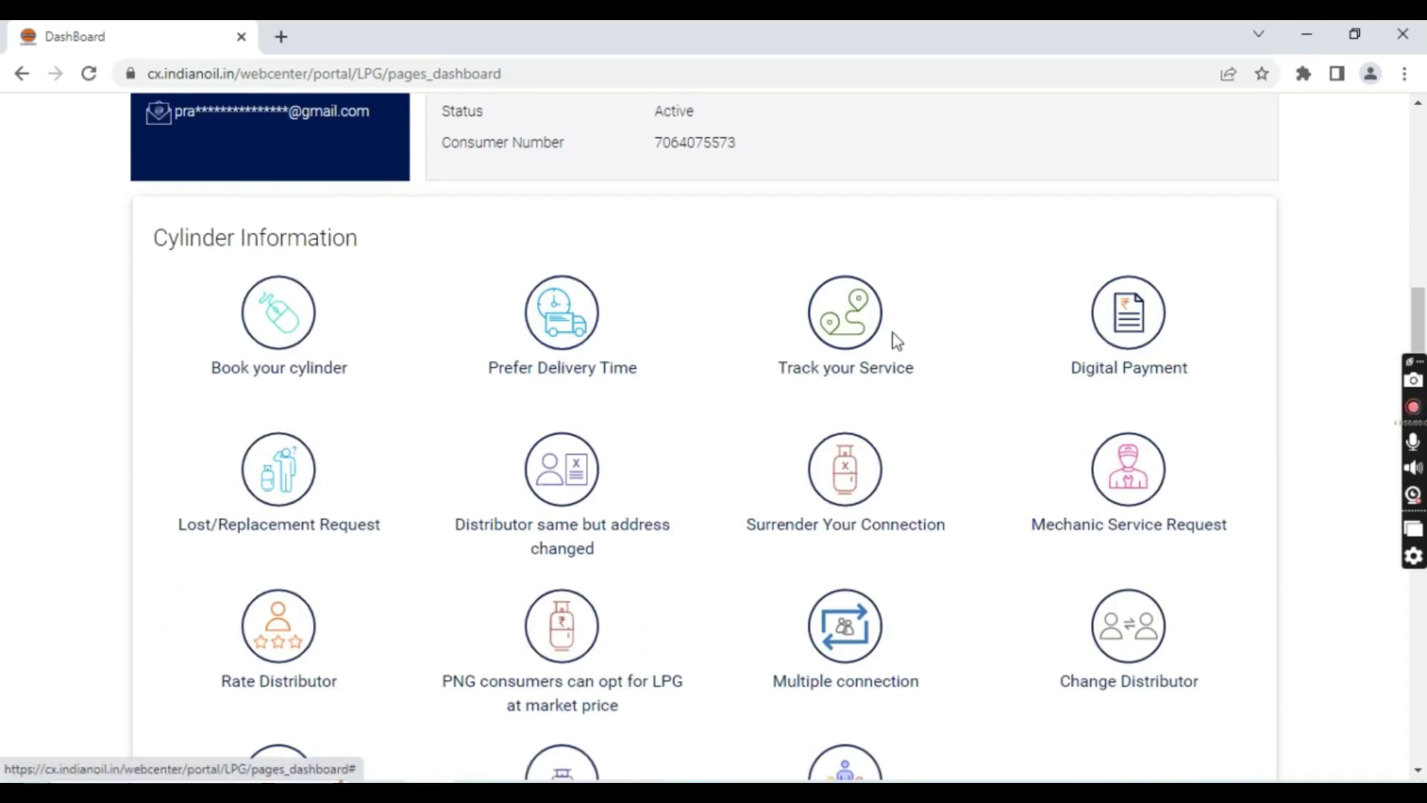
scroll(890, 333, "down", 2)
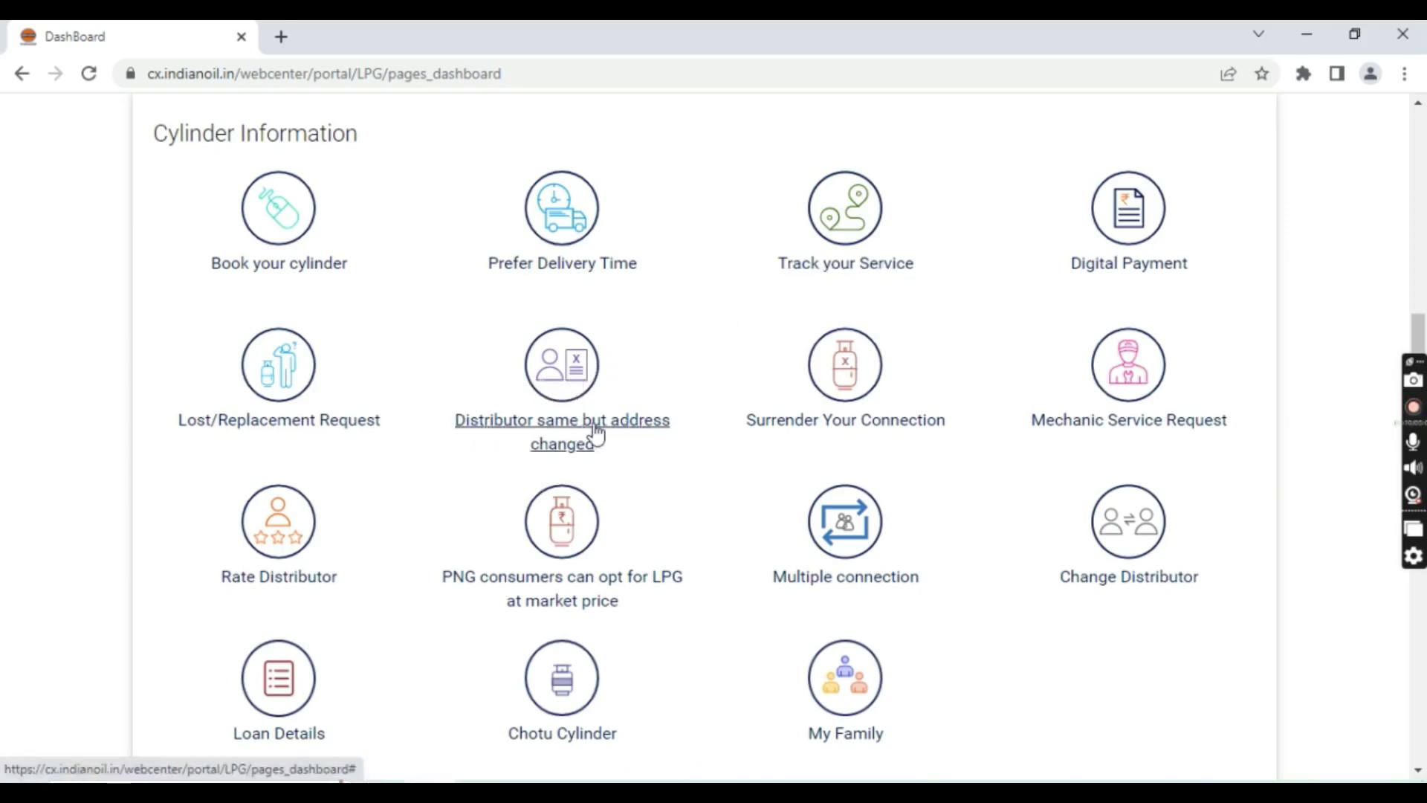
Open the 'Distributor same but address changed' request and fill in Address lines 1–3
left_click(559, 423)
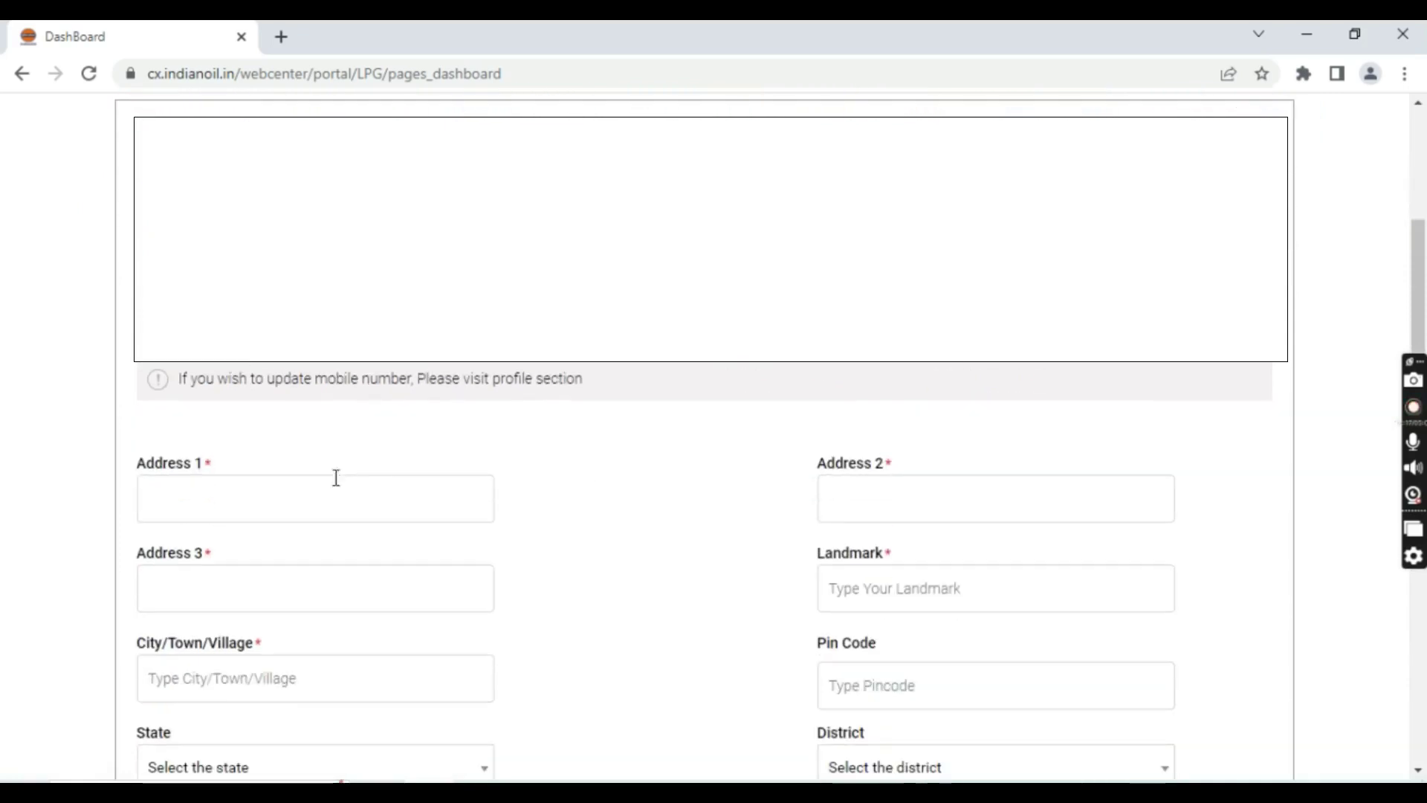
left_click(329, 497)
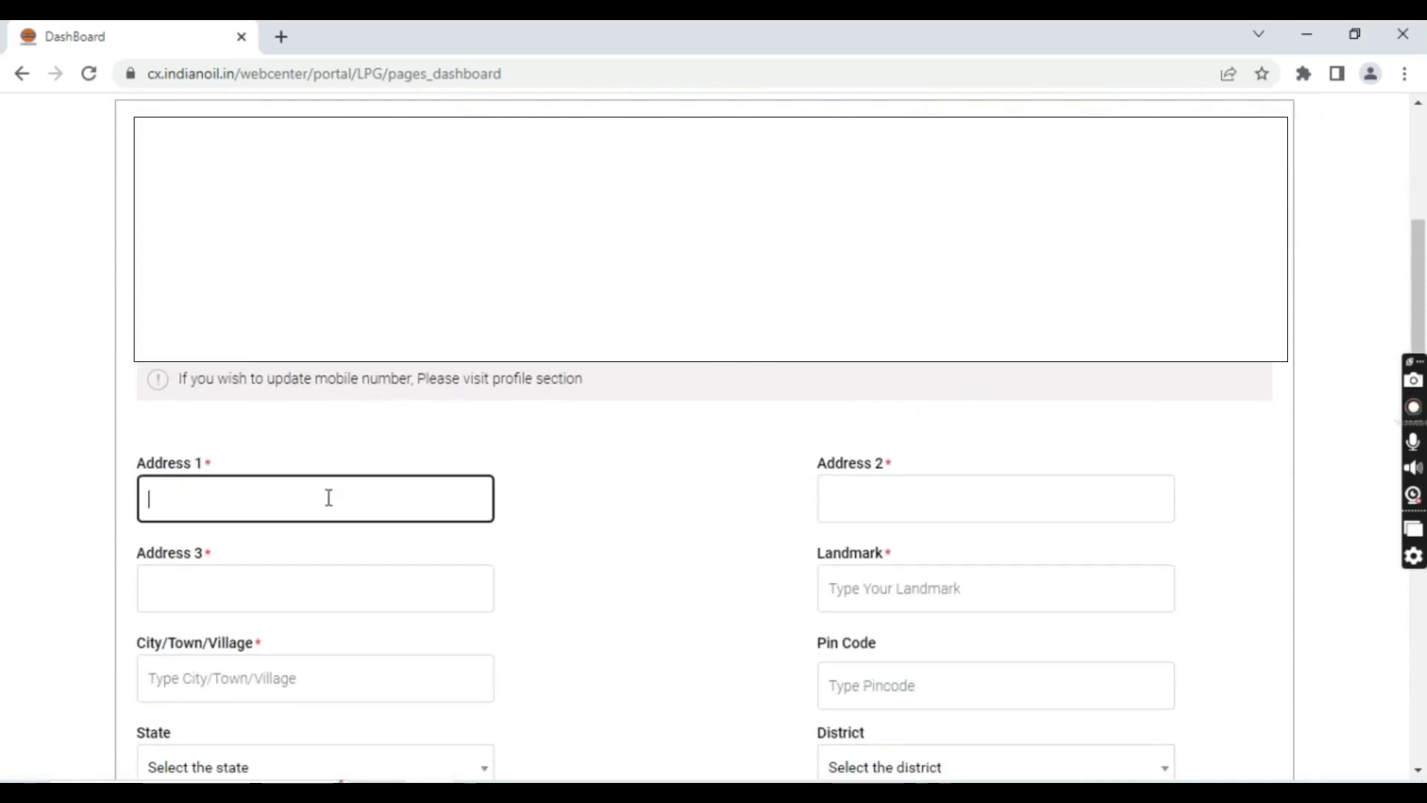
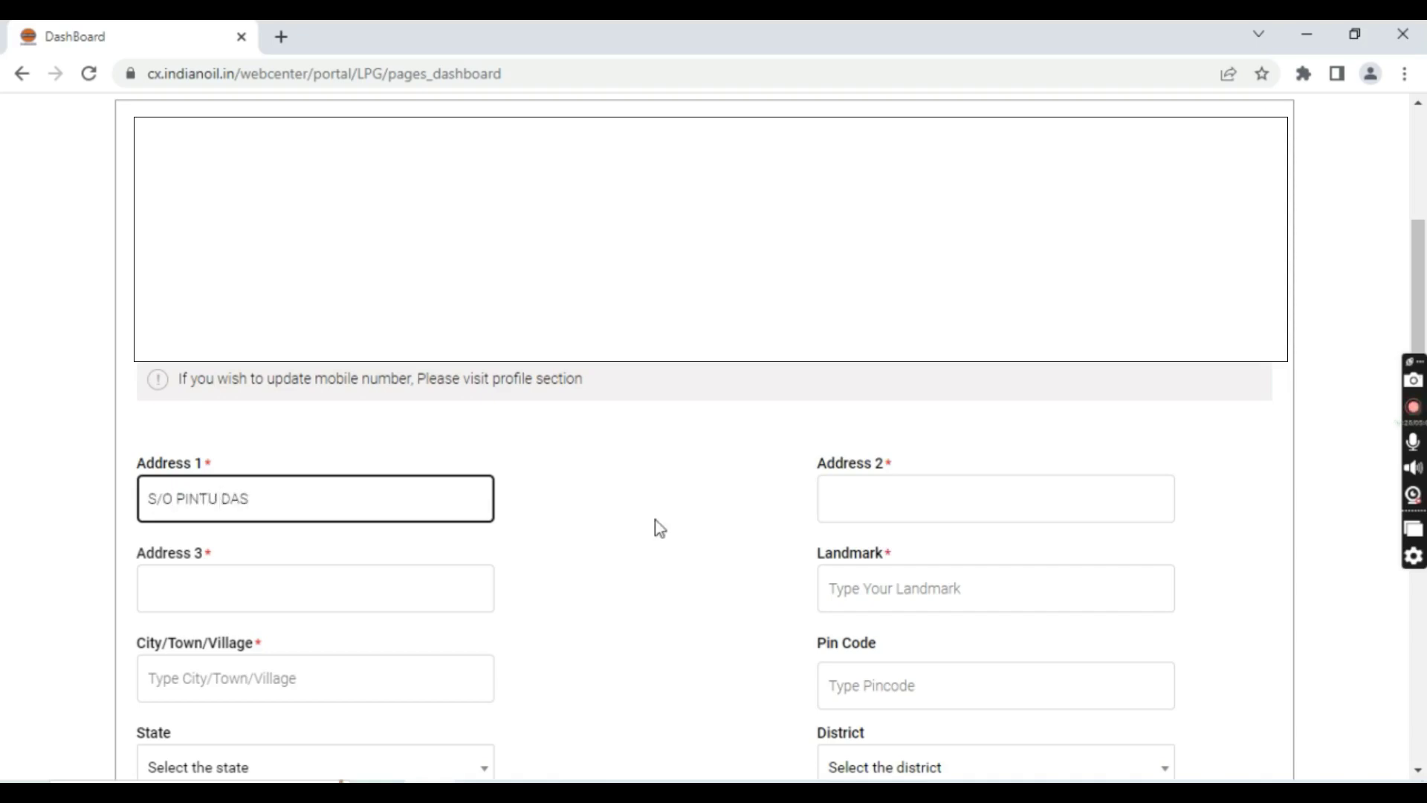
left_click(1027, 497)
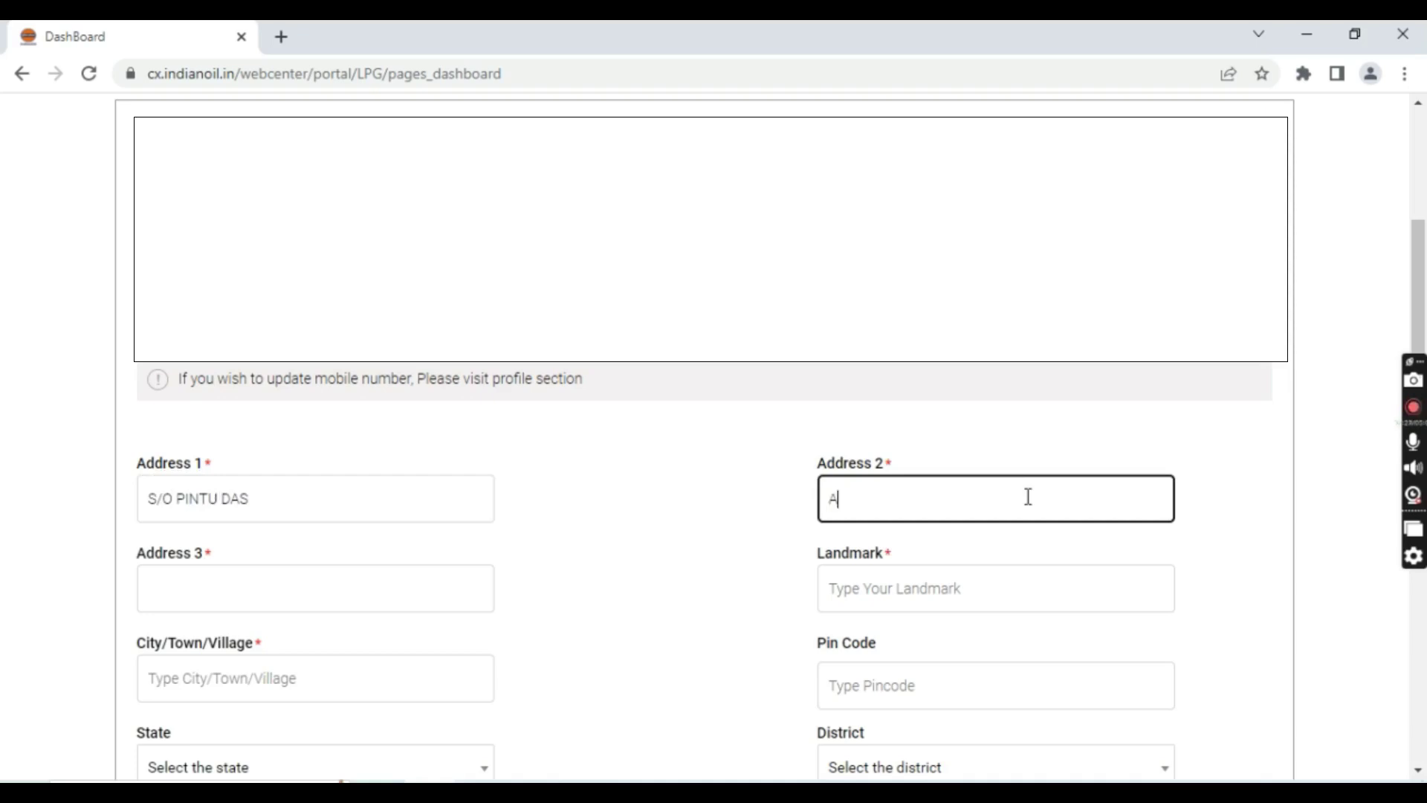
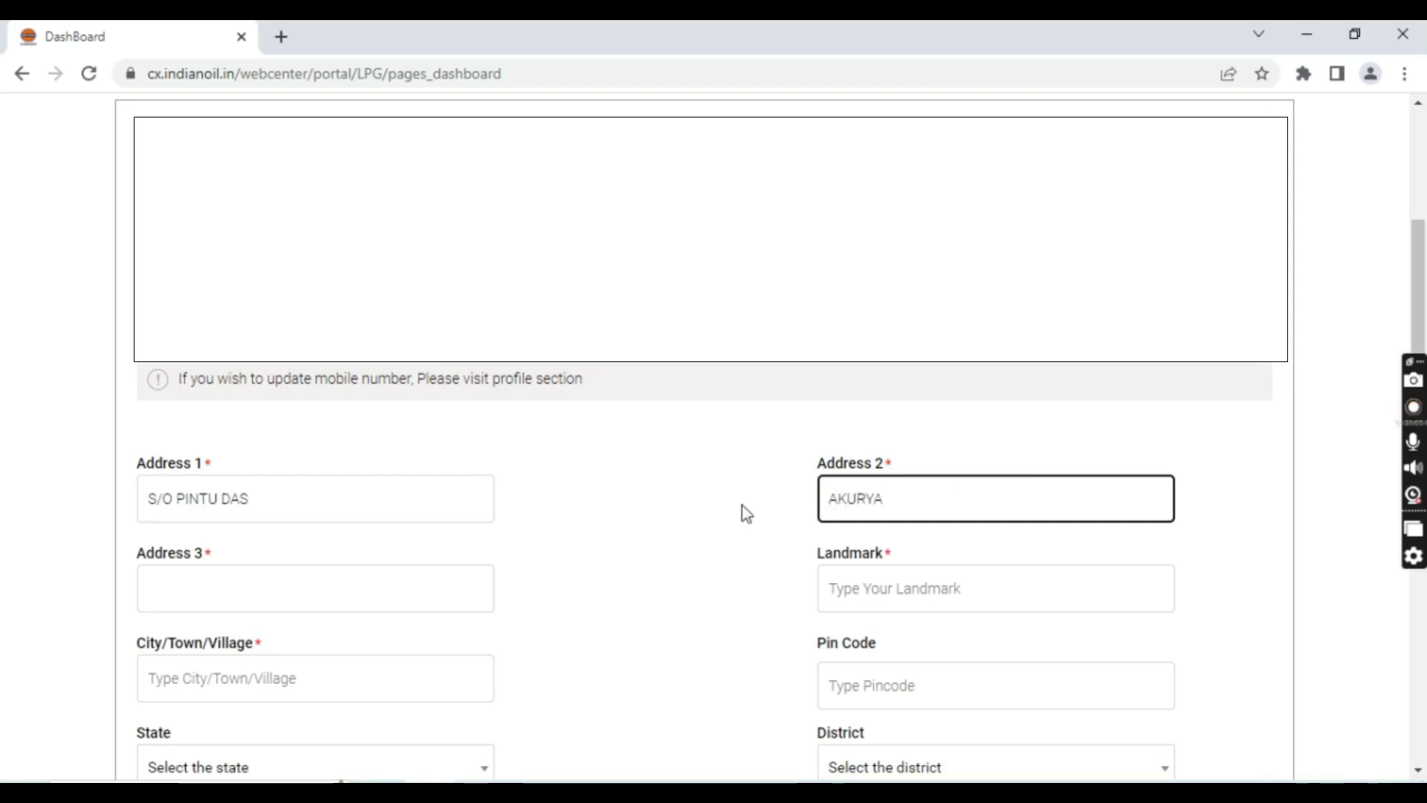
left_click(330, 596)
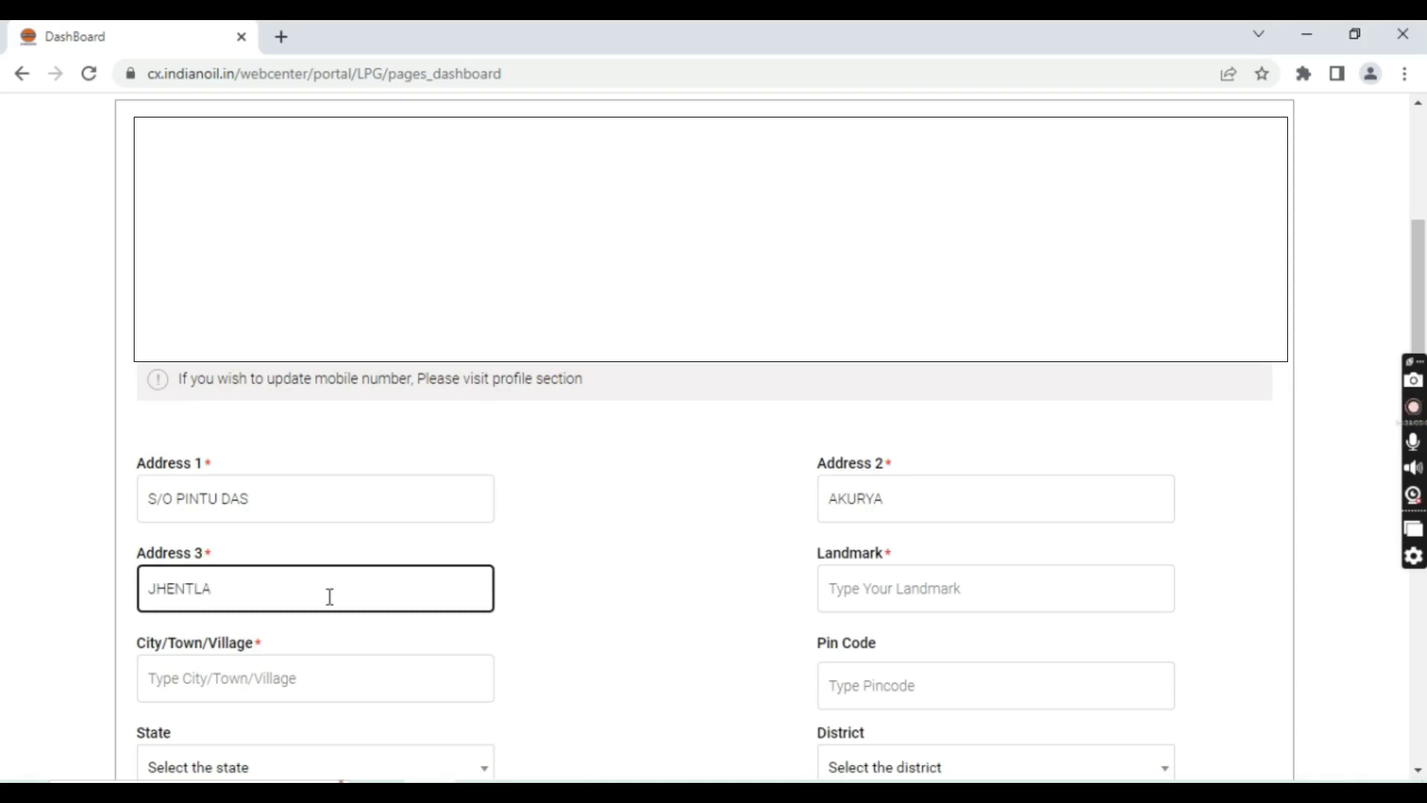
Fill in the new address's Landmark, City/Town/Village and Pin Code fields
left_click(903, 592)
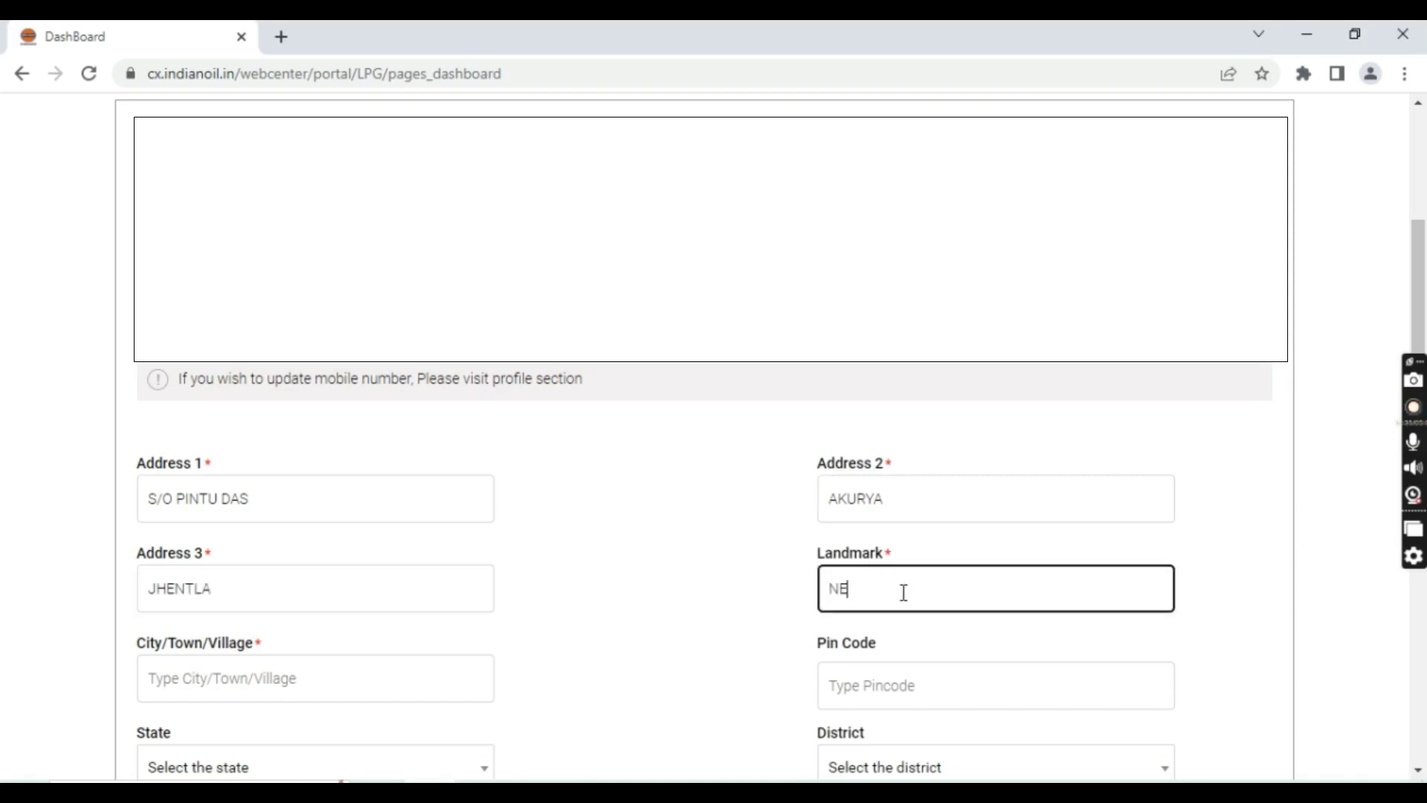
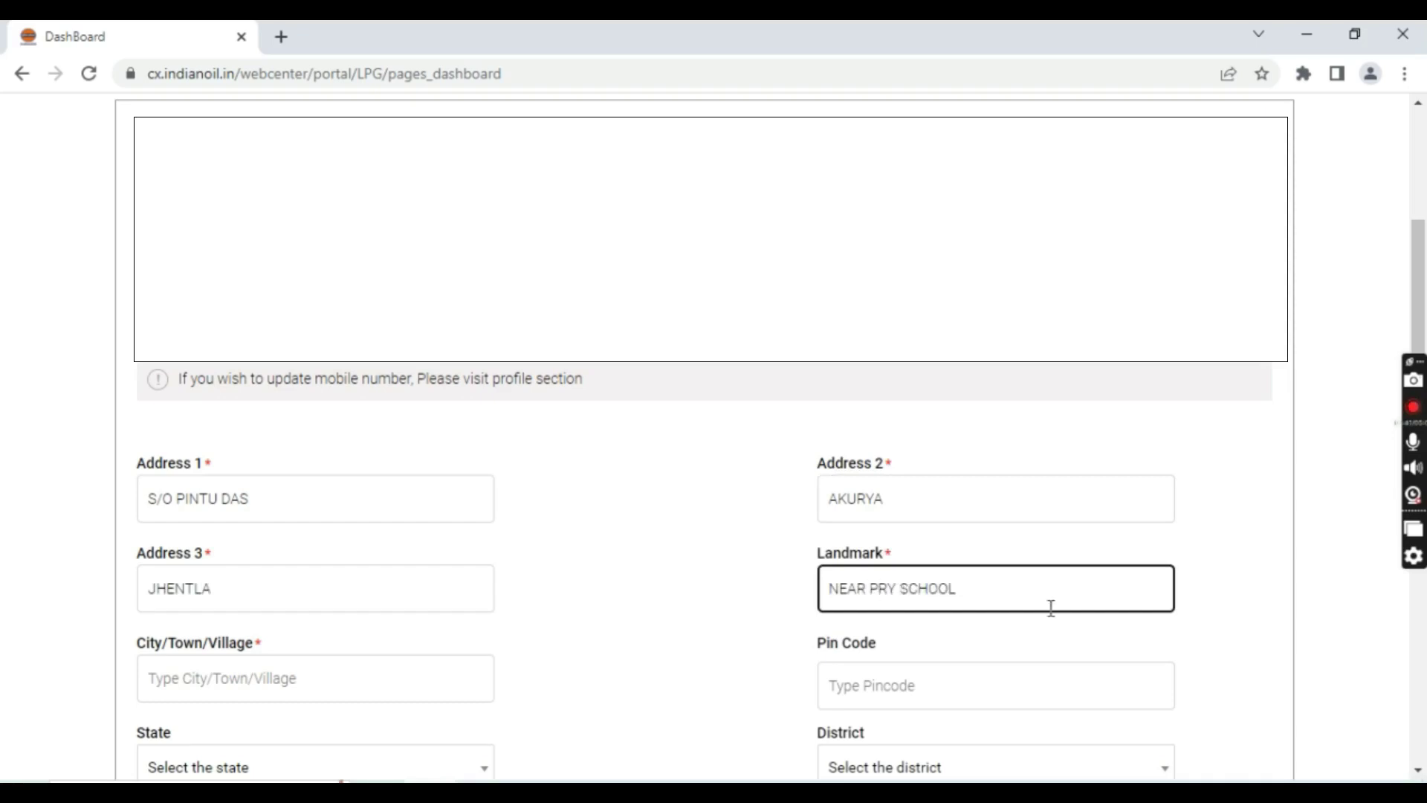
scroll(326, 477, "down", 2)
left_click(283, 576)
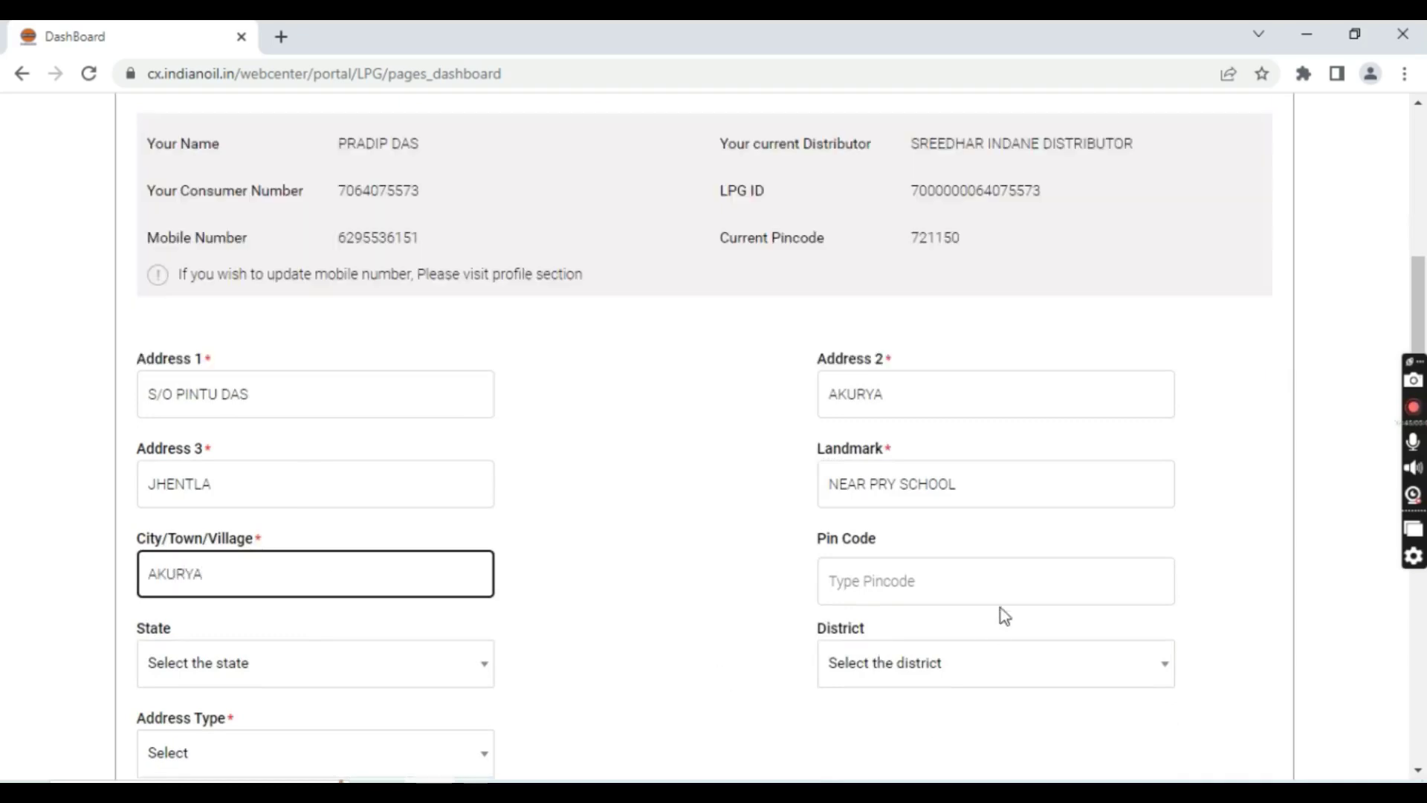
left_click(1007, 579)
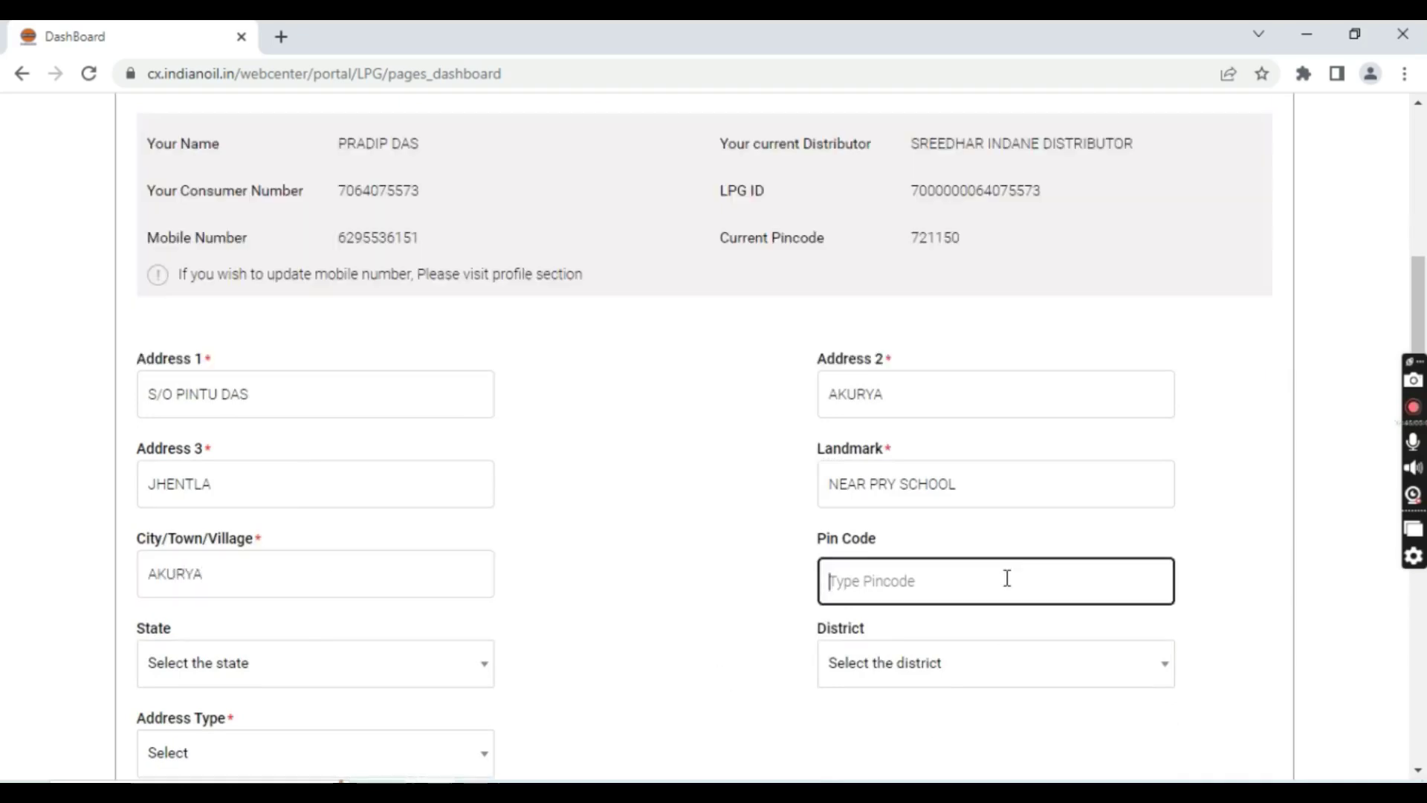
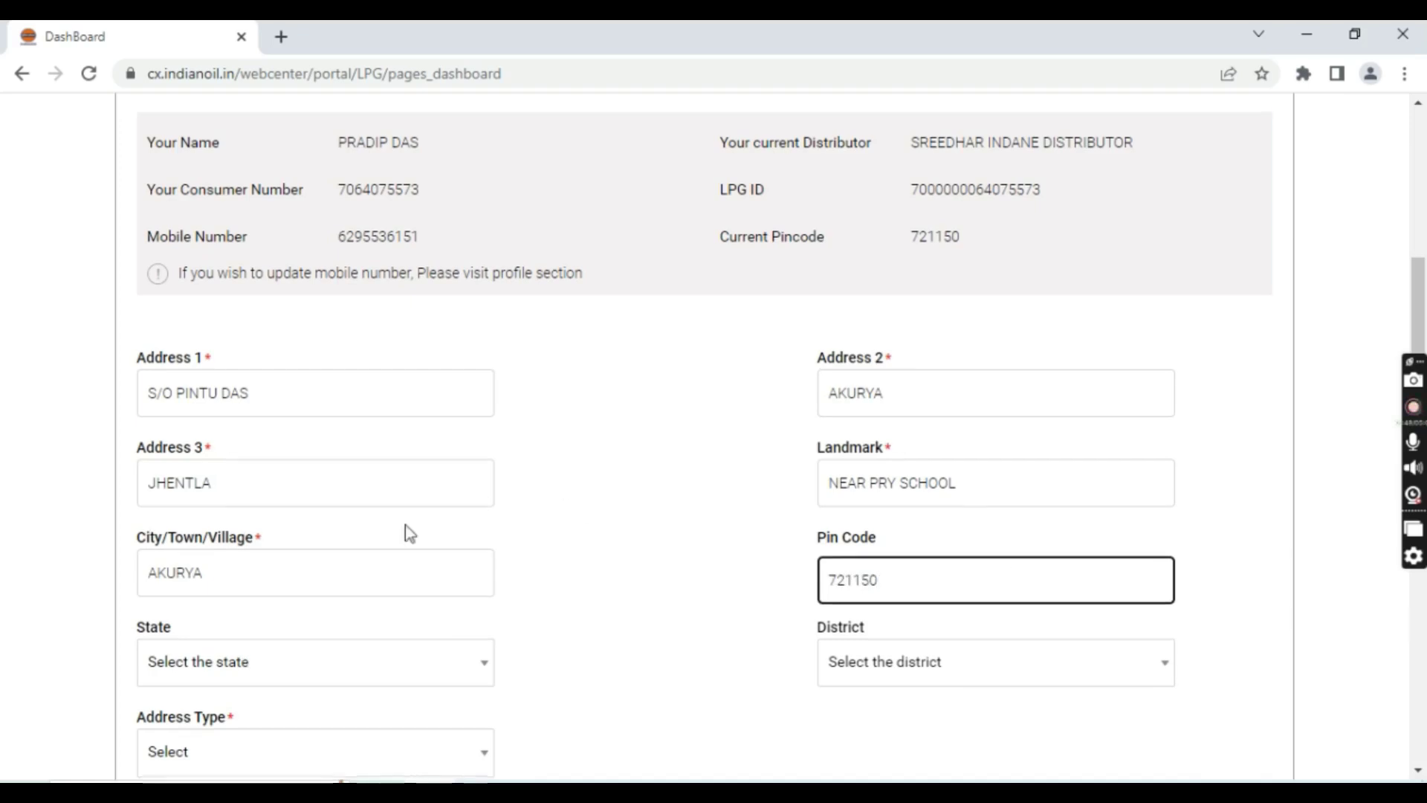
scroll(404, 525, "down", 3)
Set state West Bengal, district PASCHIM MEDINIPUR and address type Rural
left_click(303, 464)
scroll(298, 404, "down", 5)
left_click(284, 419)
left_click(971, 460)
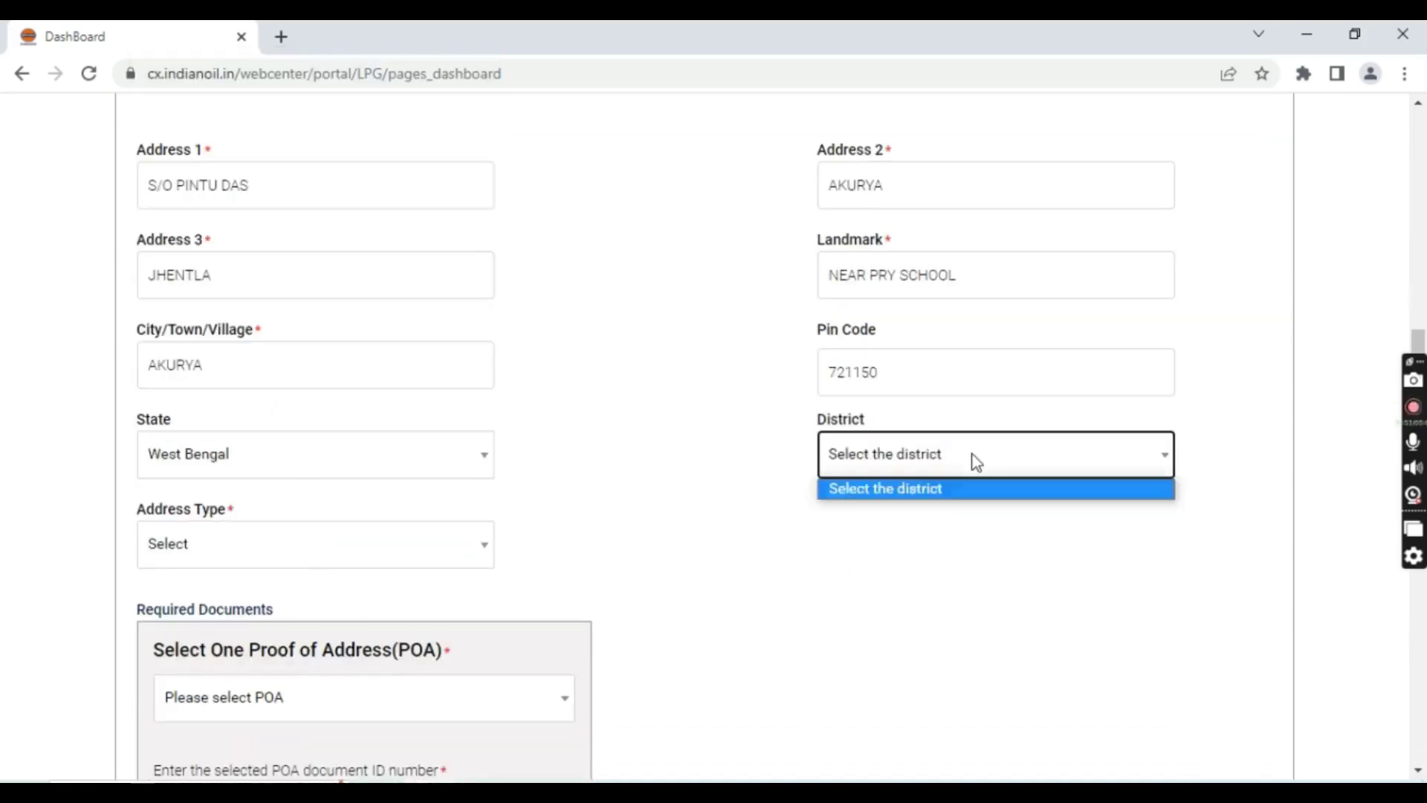
left_click(927, 462)
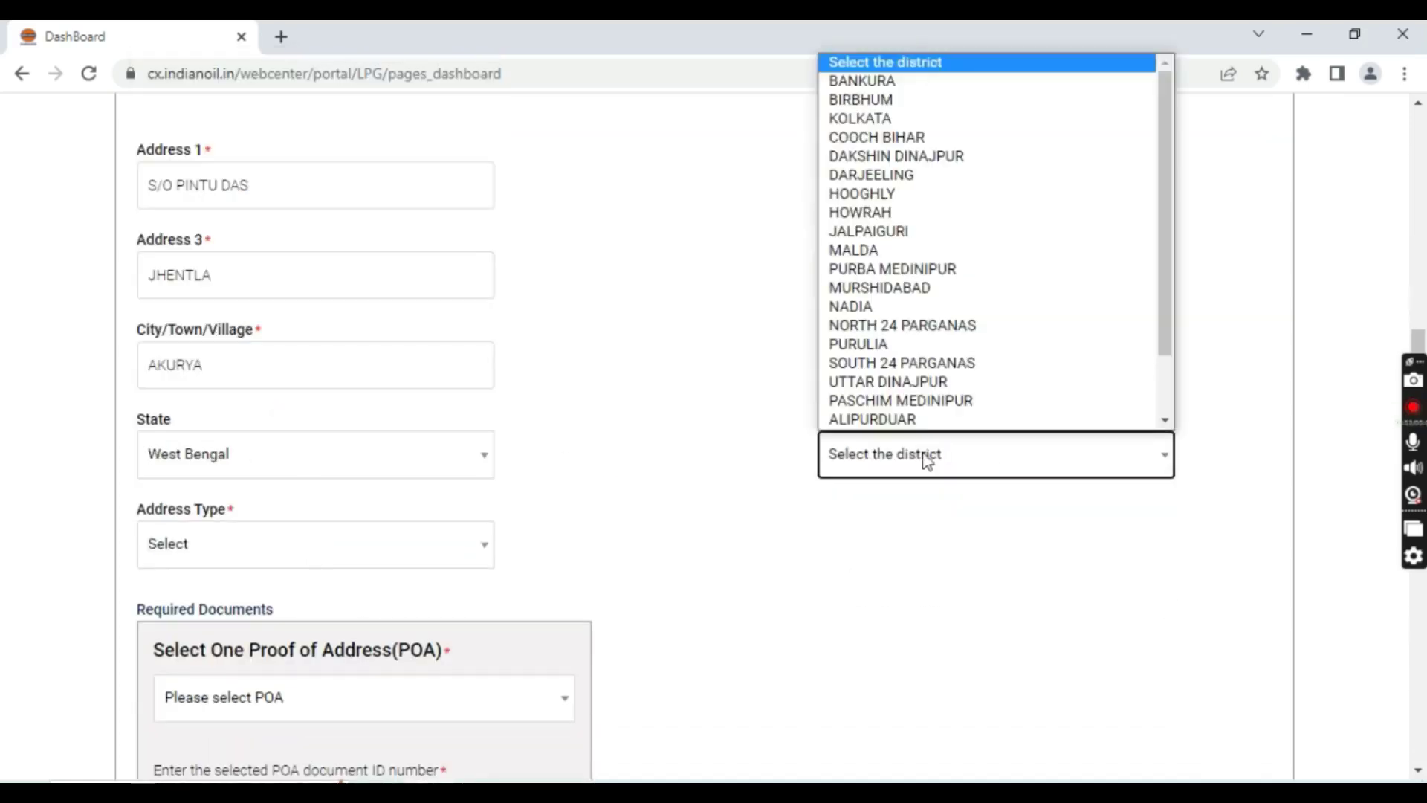
left_click(892, 398)
left_click(324, 551)
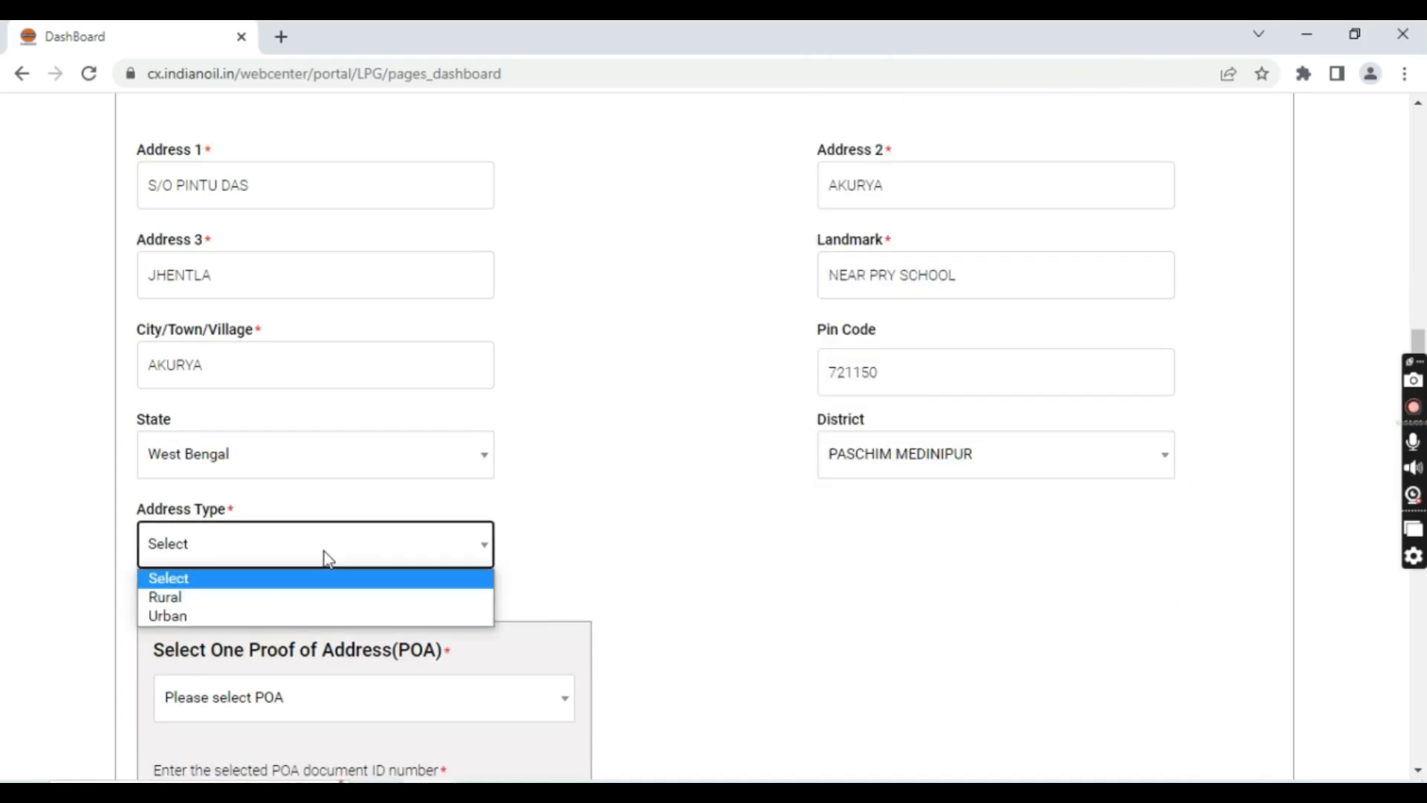
left_click(261, 599)
scroll(520, 535, "down", 3)
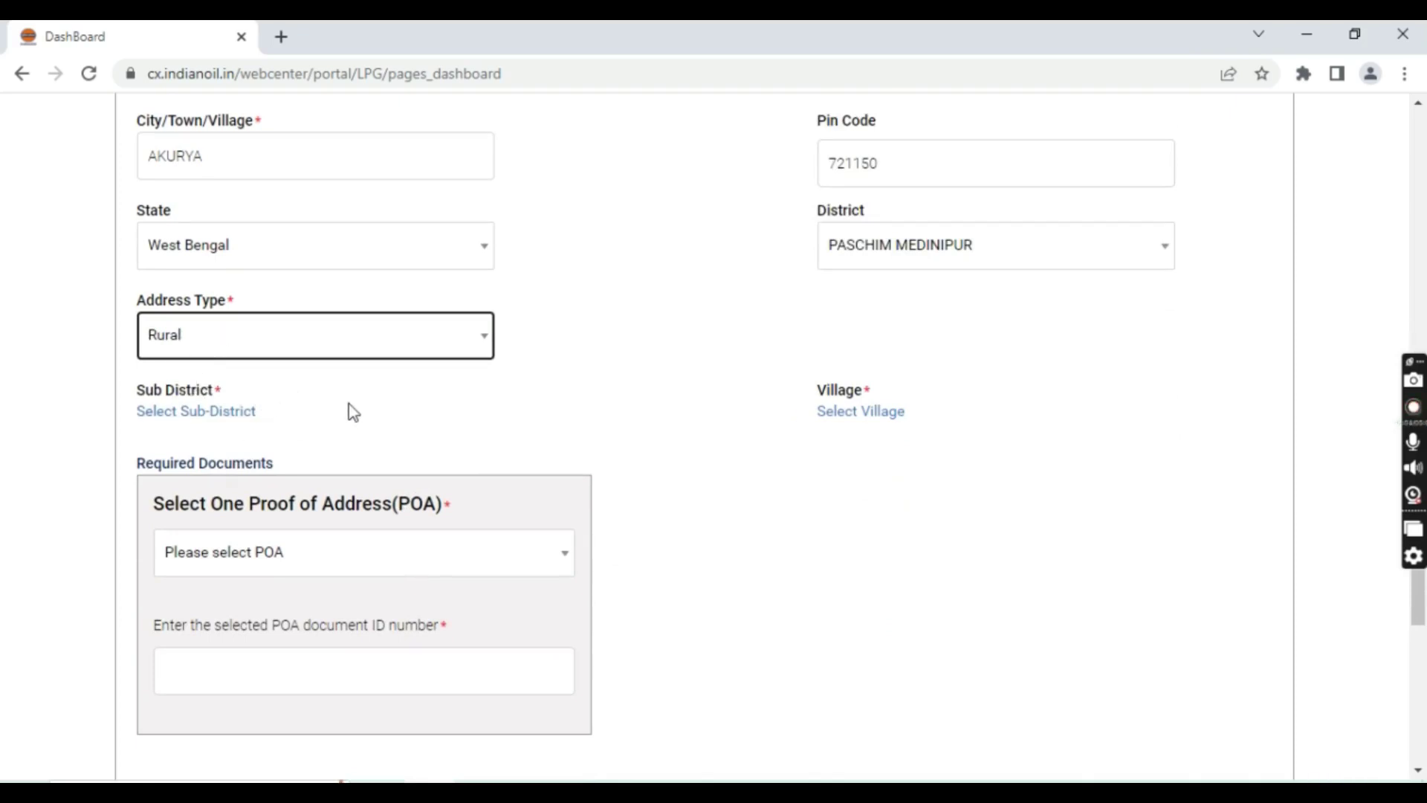
Choose sub-district Keshpur from the list's second page and village Akurya
left_click(192, 418)
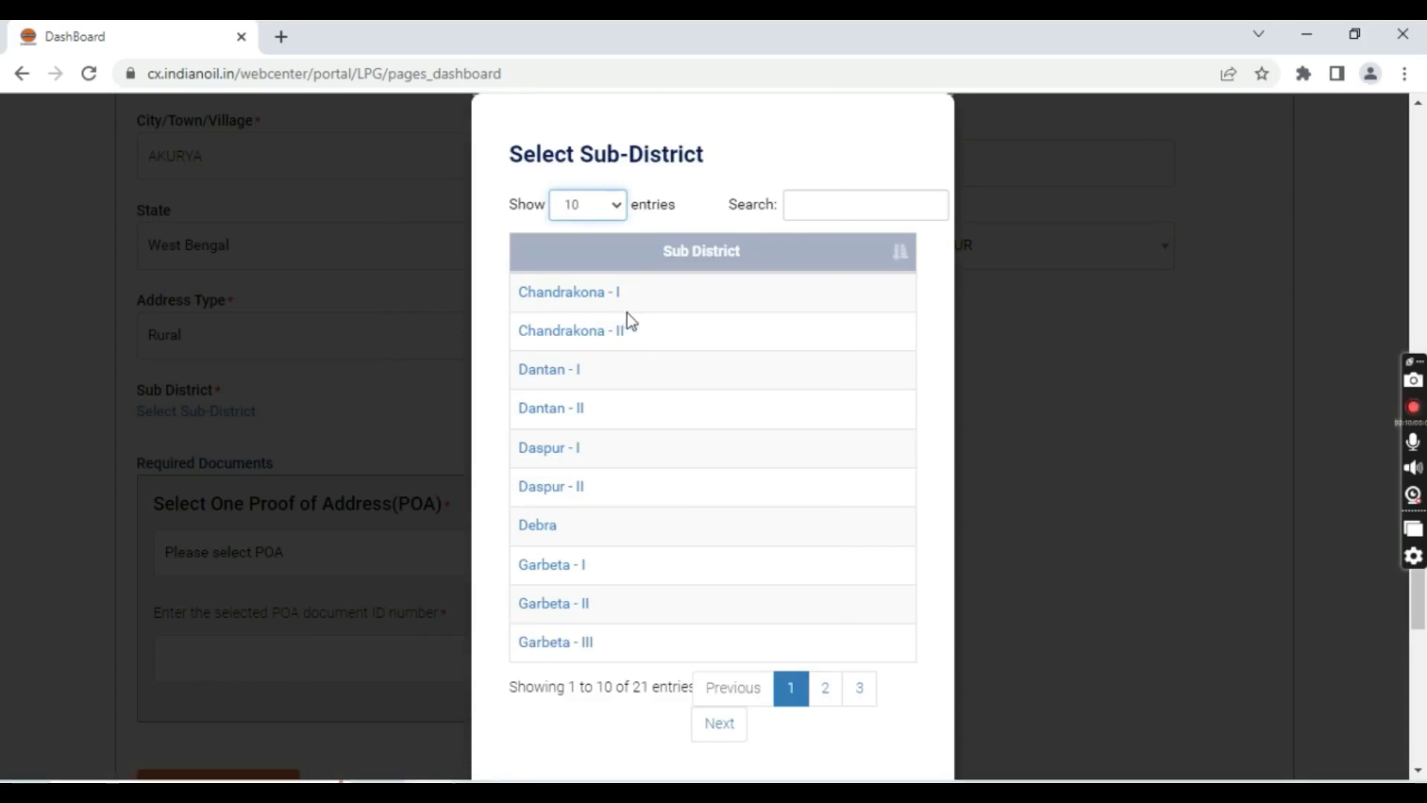
scroll(681, 430, "down", 3)
scroll(621, 462, "up", 3)
left_click(828, 692)
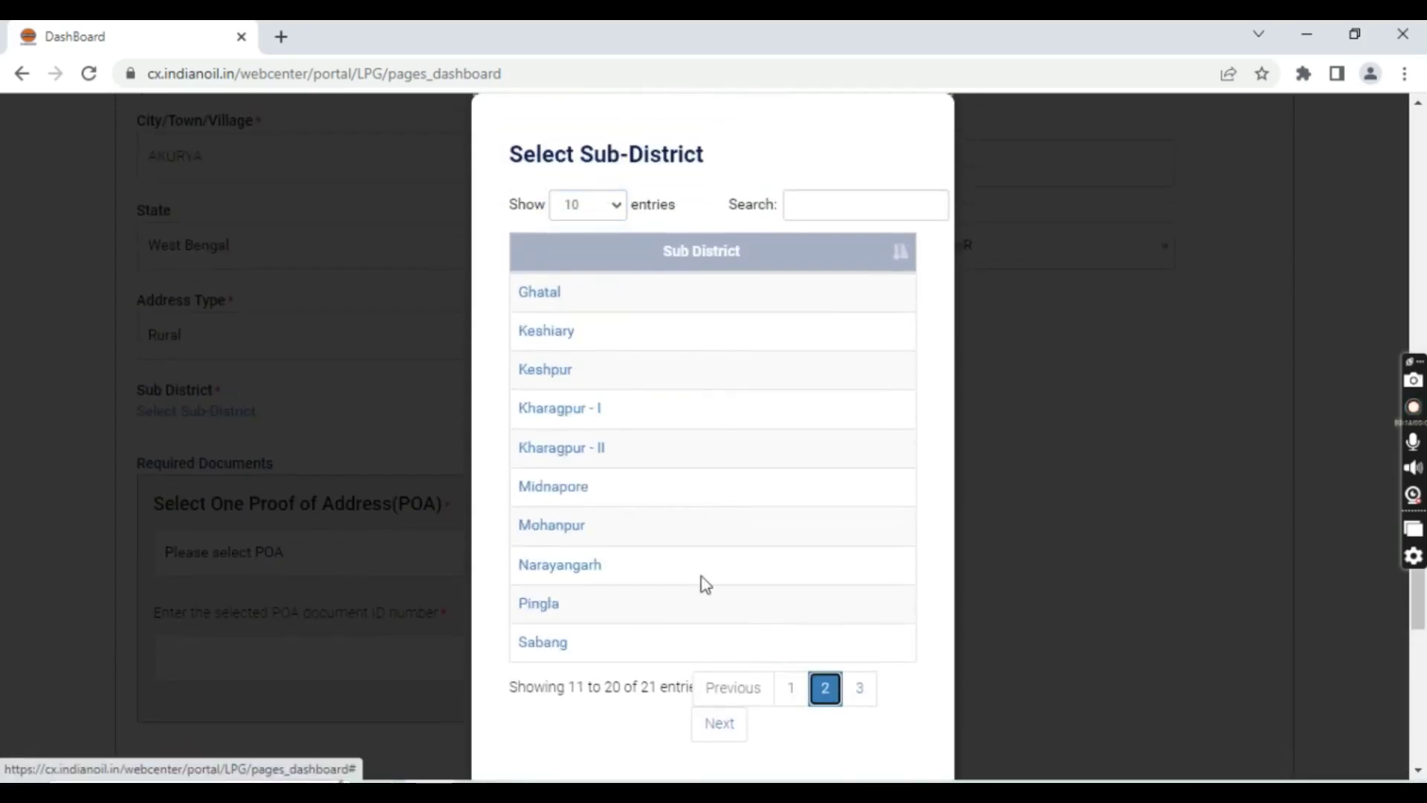
left_click(561, 369)
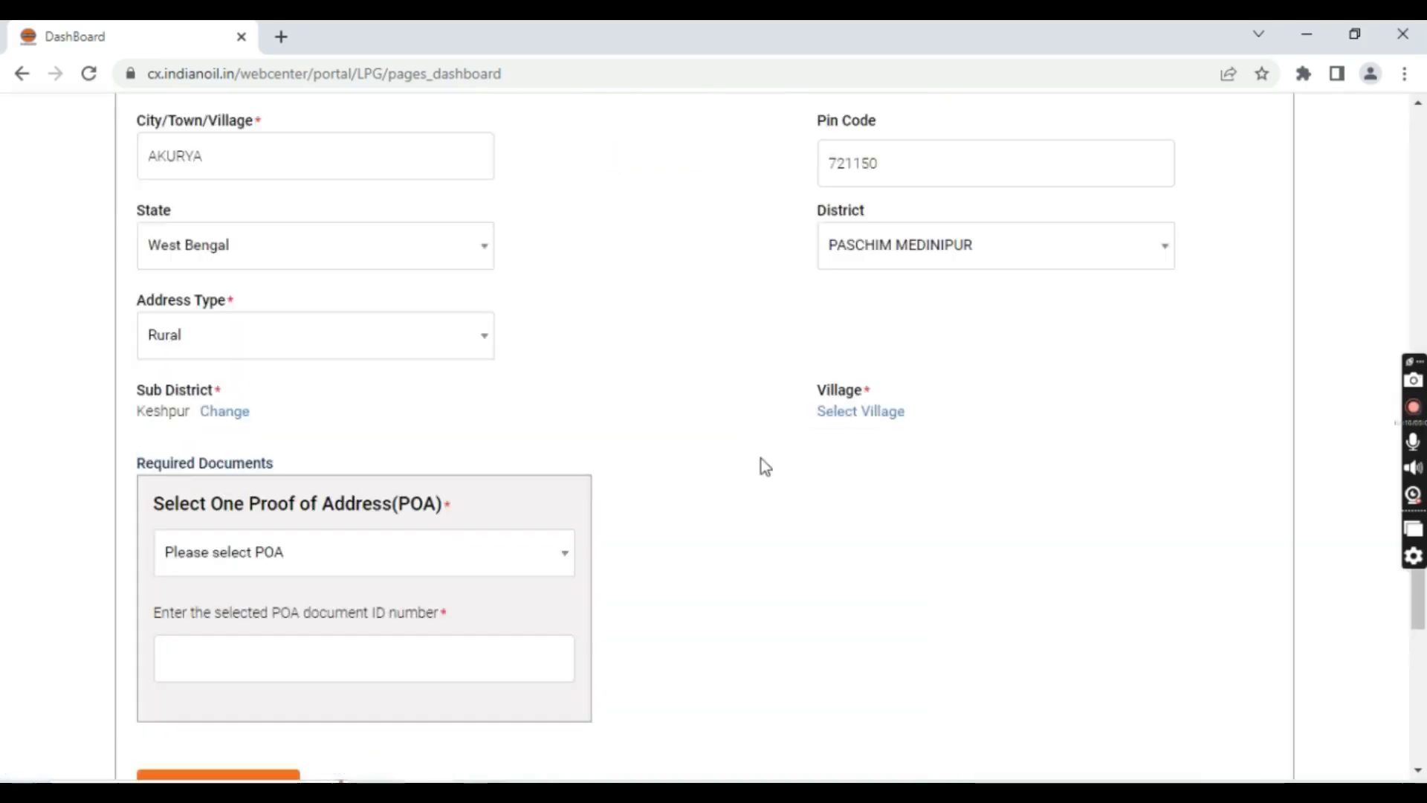
left_click(878, 413)
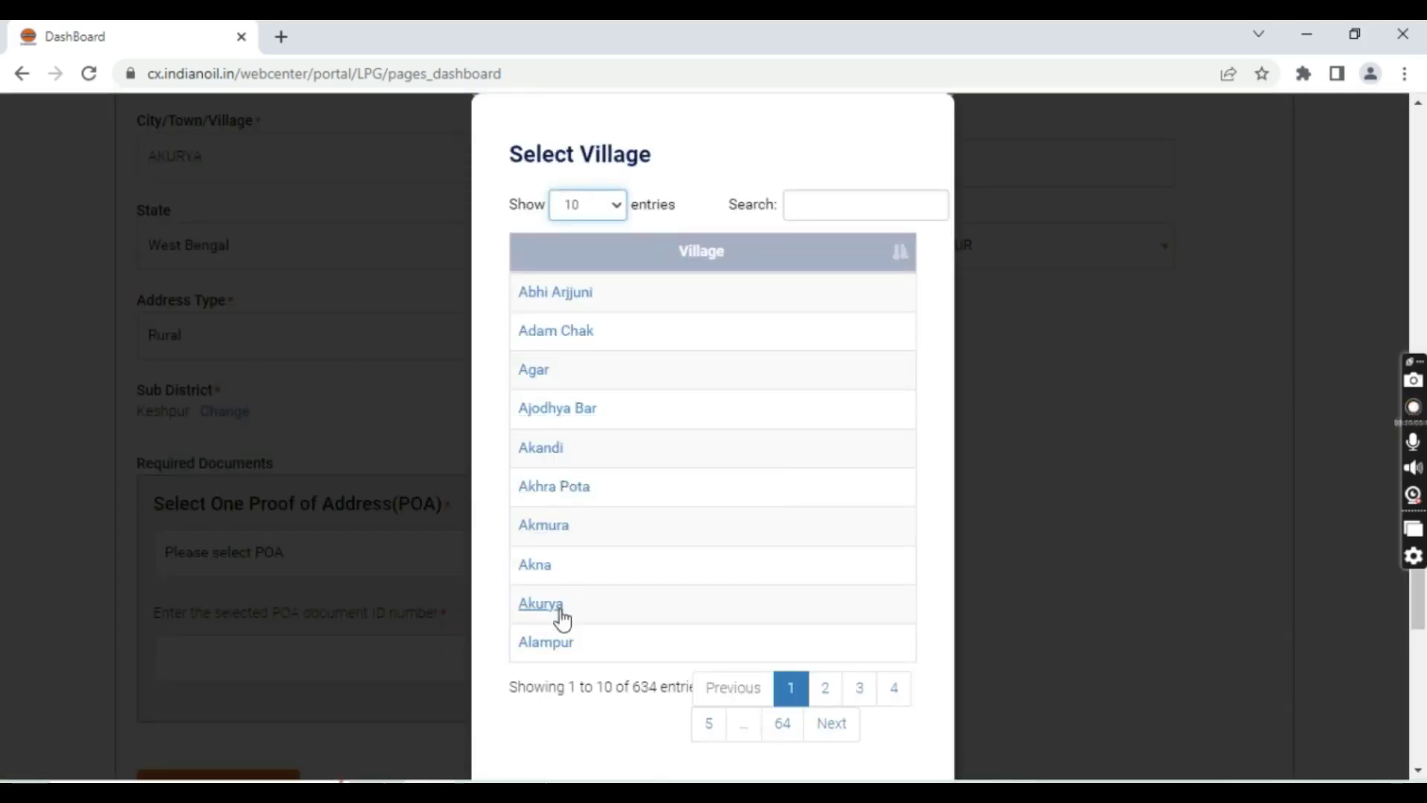
left_click(560, 611)
scroll(344, 464, "down", 2)
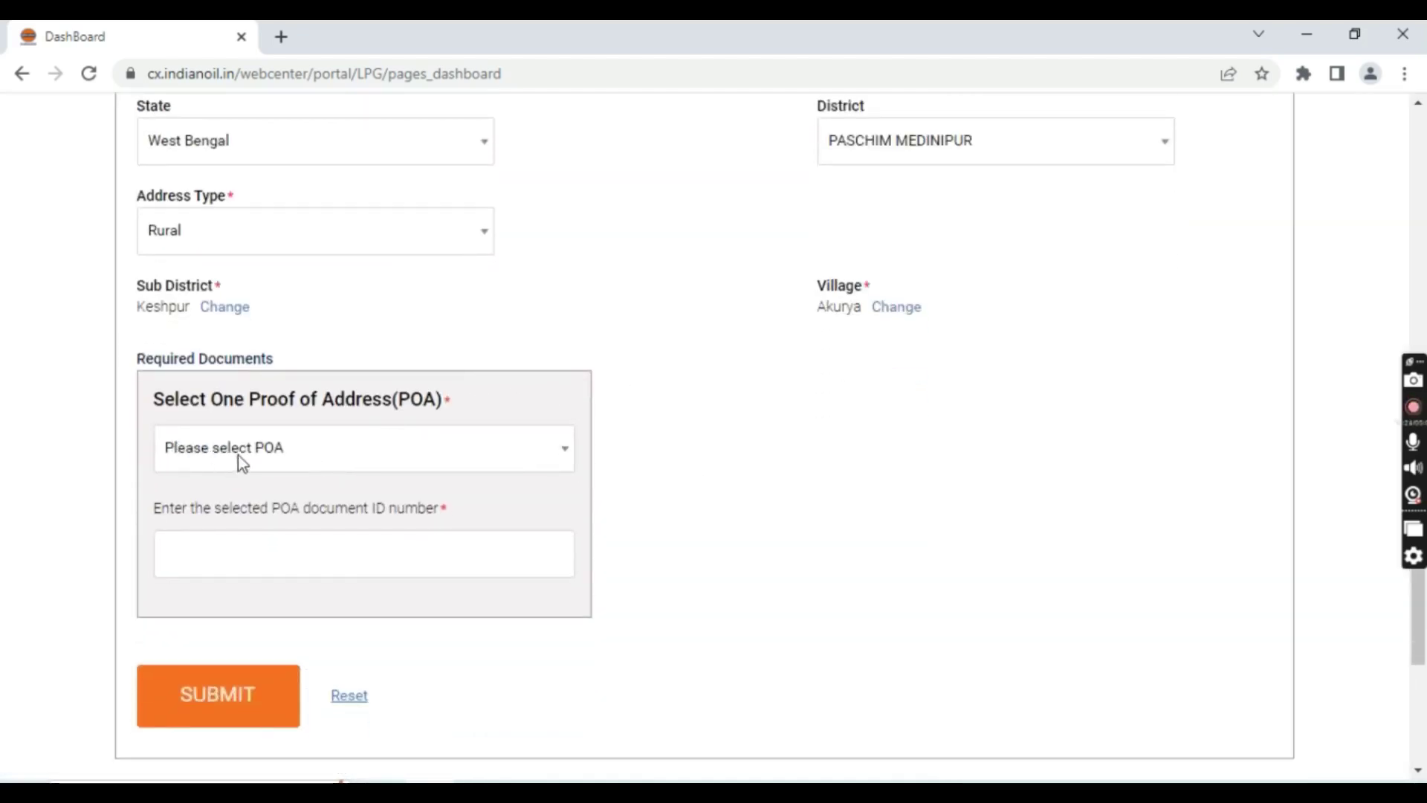
Choose Aadhaar(UID) as proof of address and enter the document's ID number
left_click(302, 458)
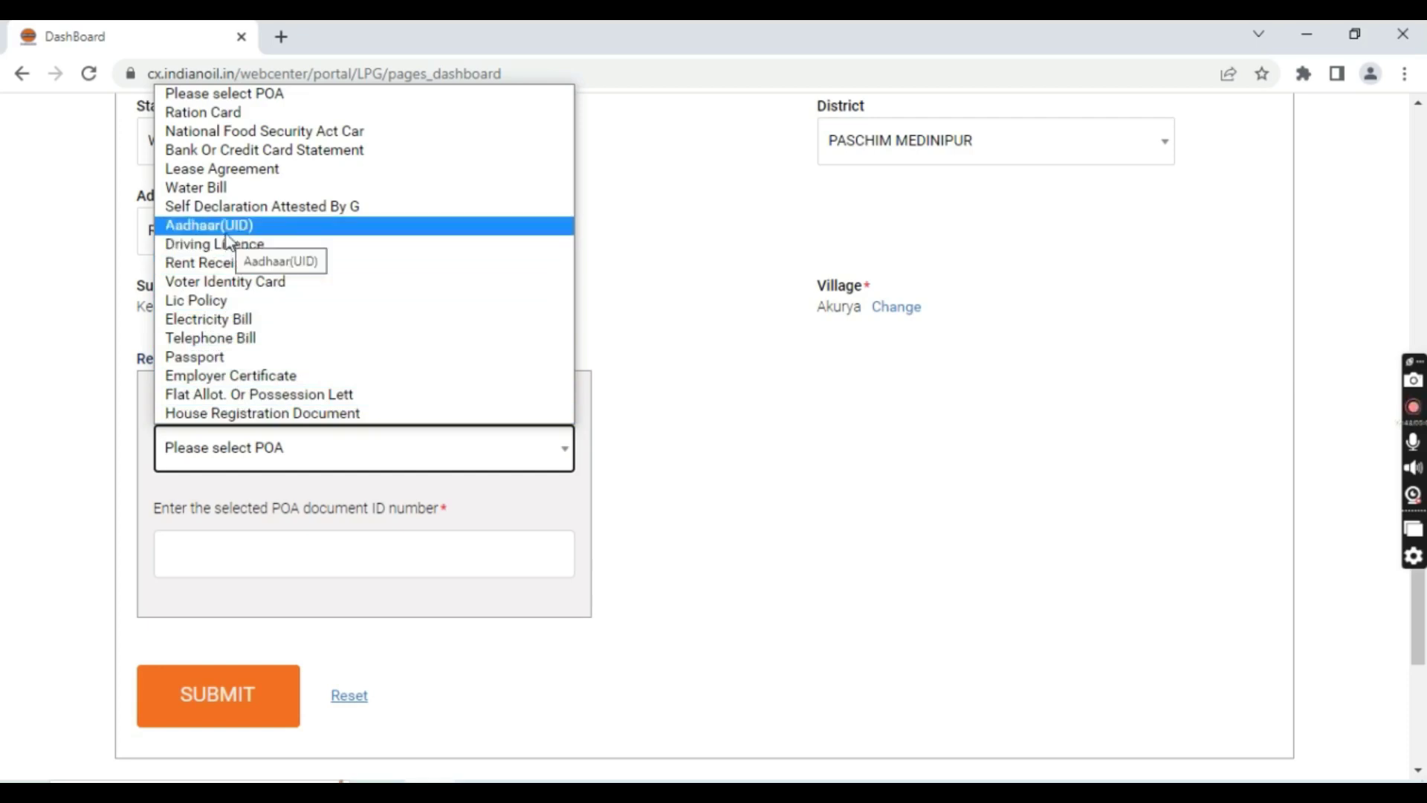
left_click(248, 229)
left_click(312, 550)
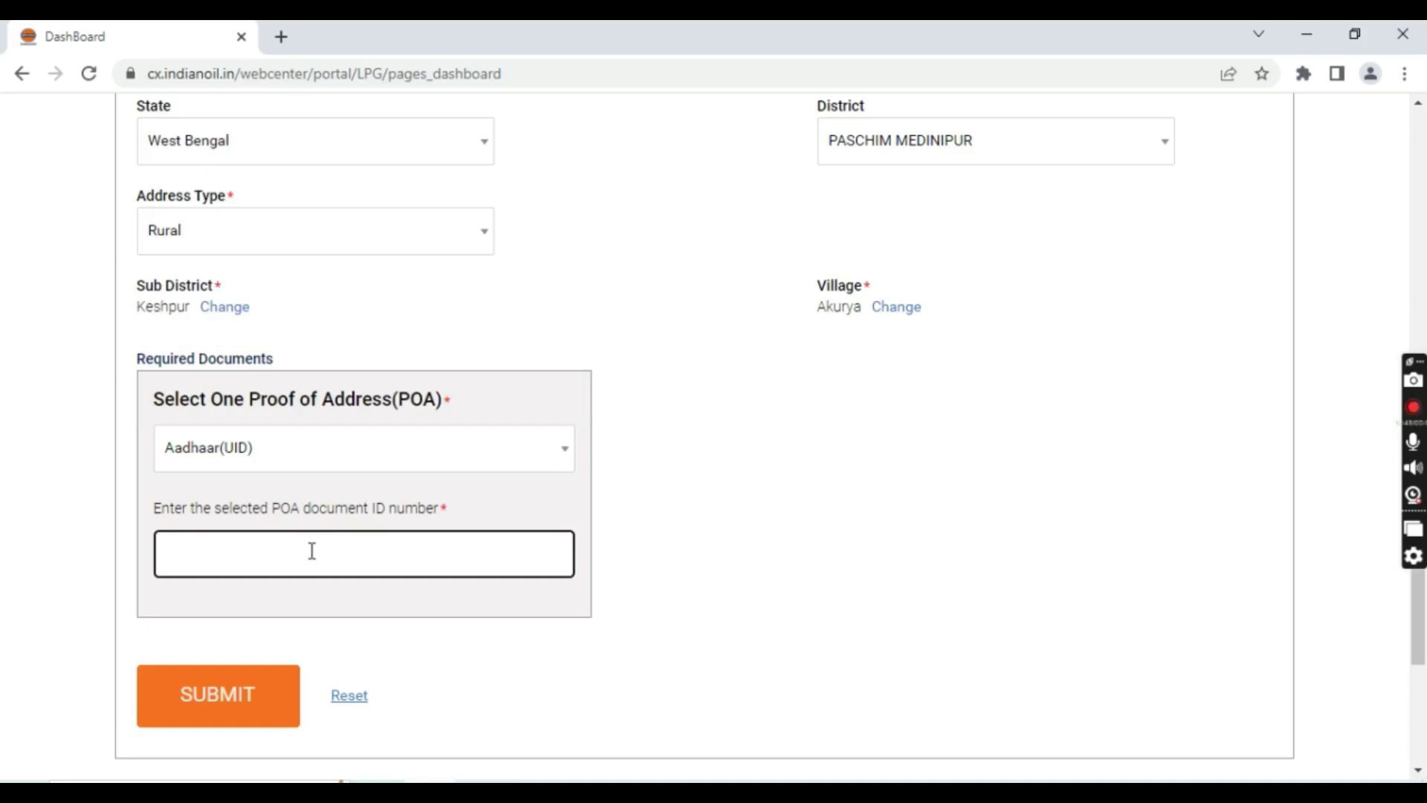
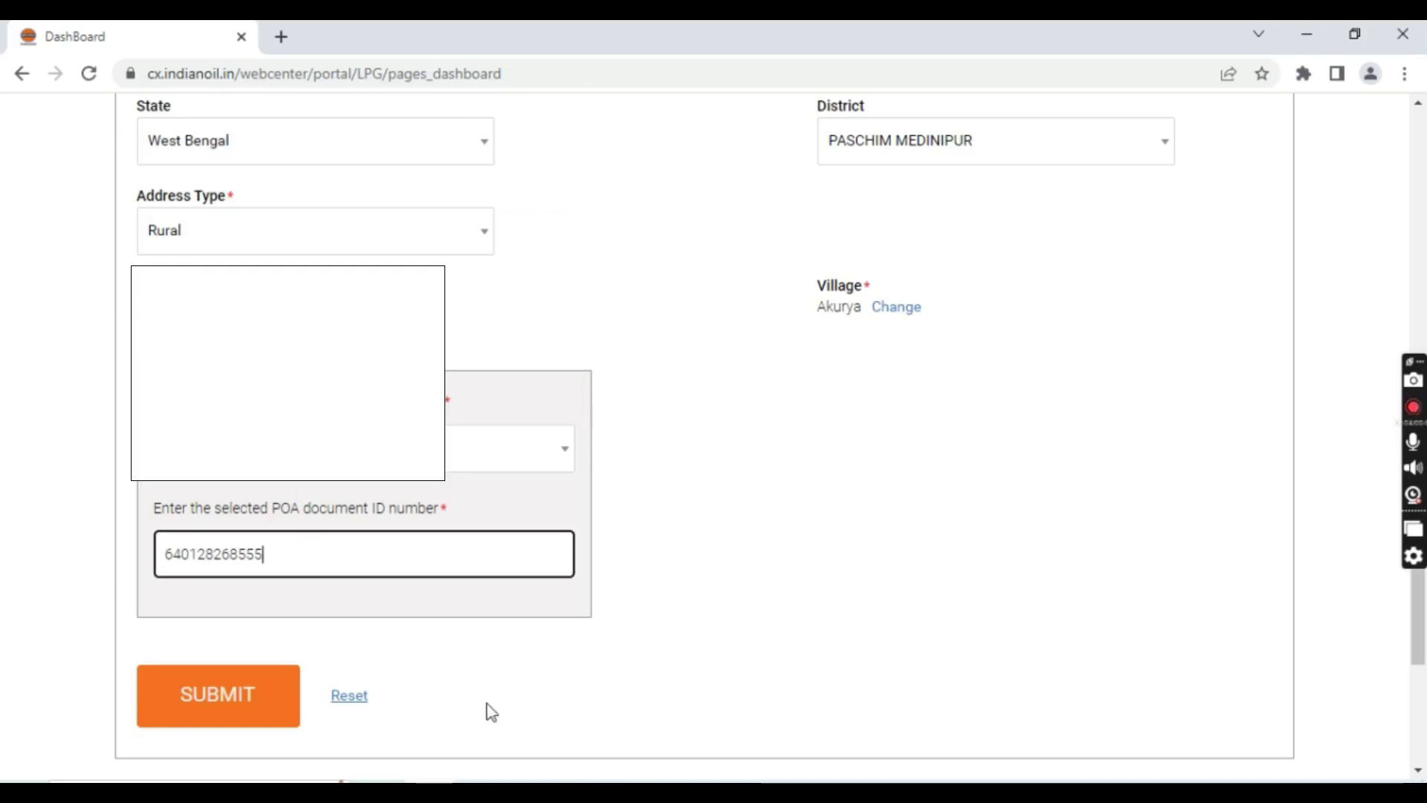
scroll(420, 679, "up", 6)
scroll(265, 581, "up", 6)
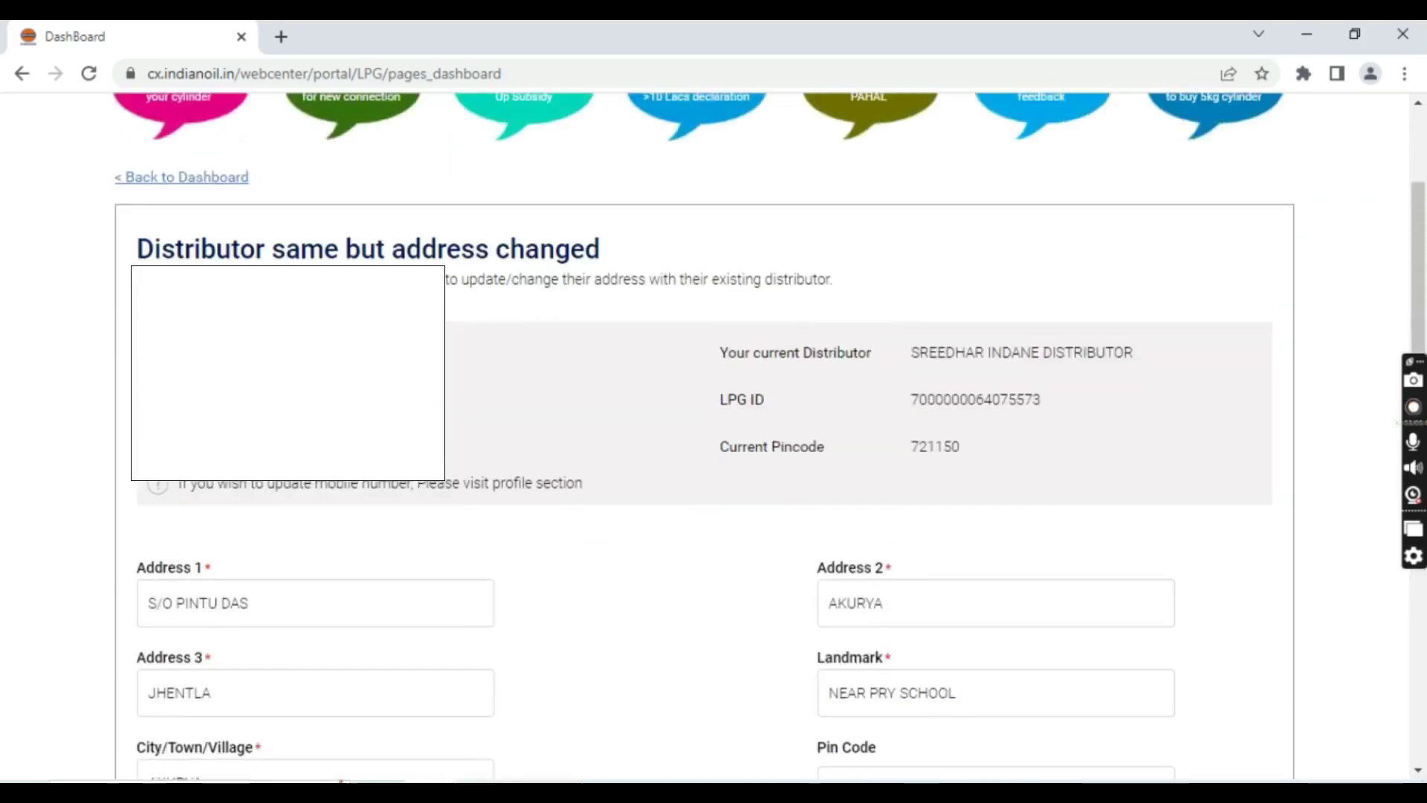
scroll(265, 582, "down", 13)
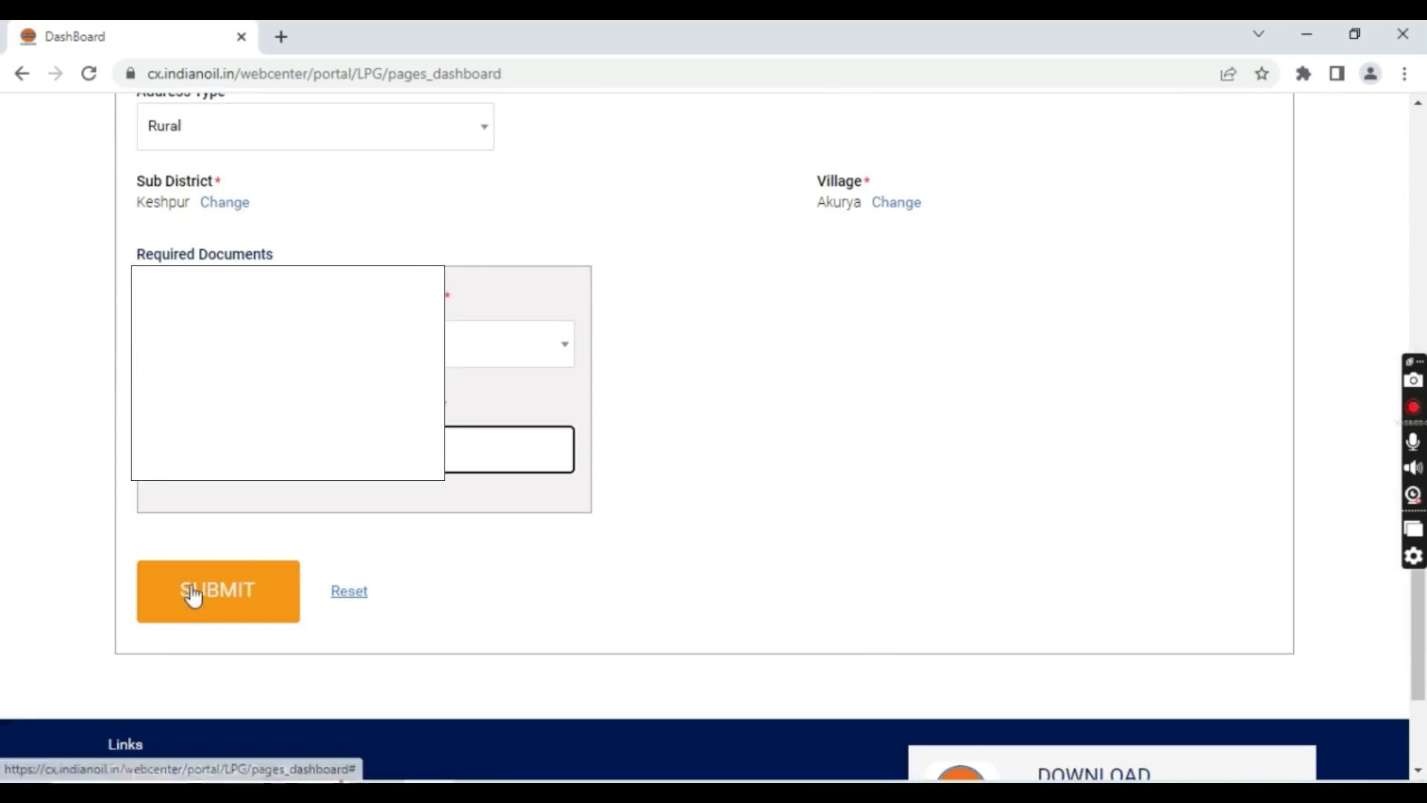
left_click(205, 595)
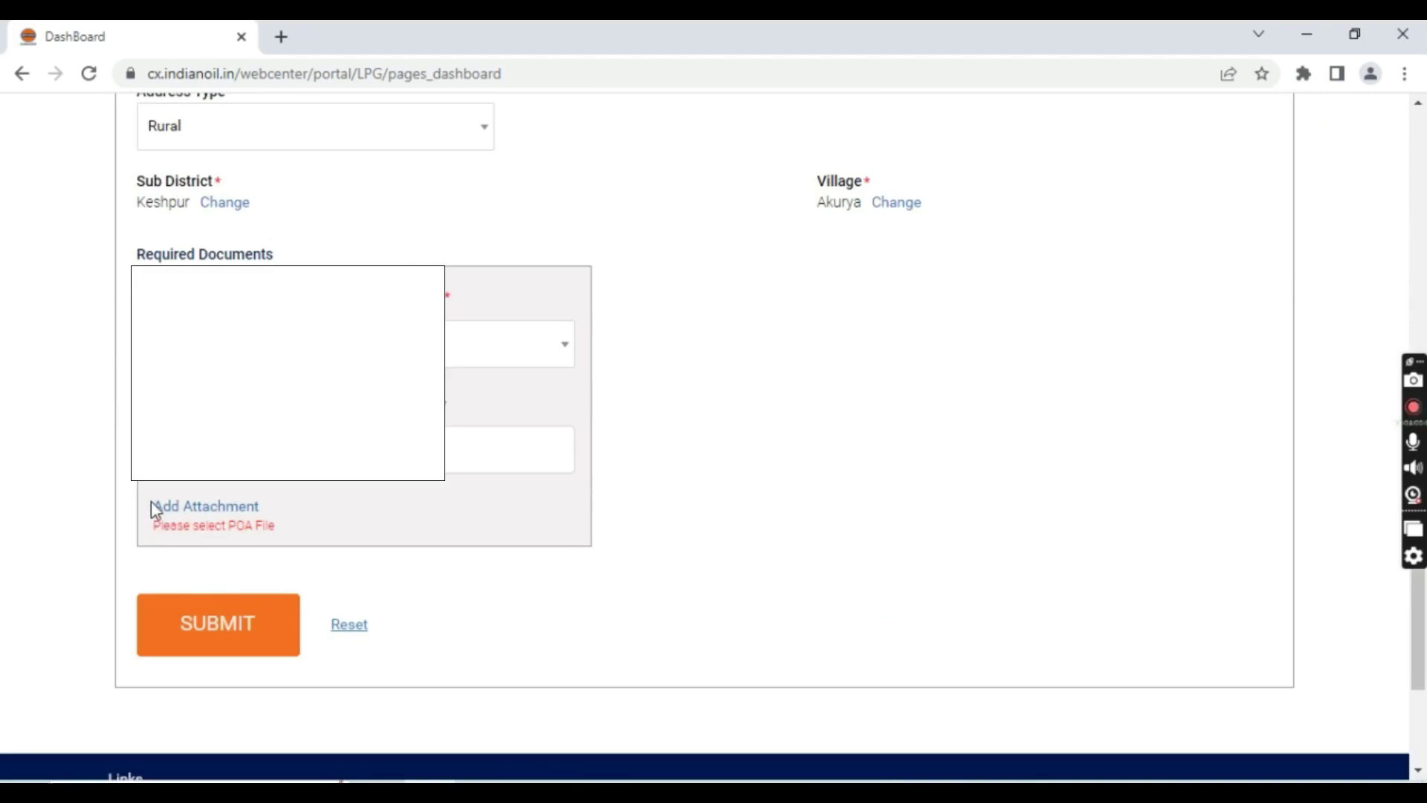
Attach and save the AADHAR.jpeg image, then submit the address change request
left_click(217, 513)
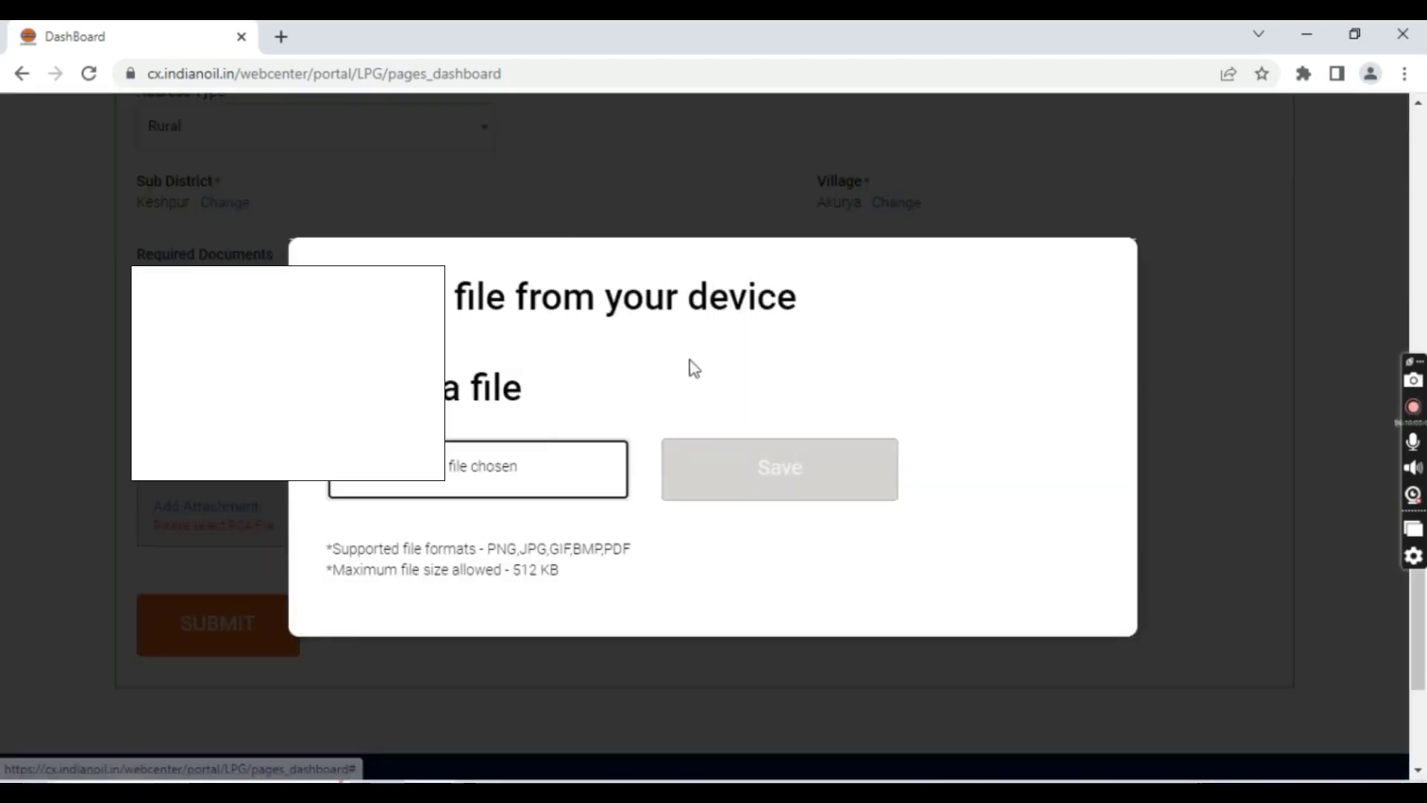
left_click(510, 426)
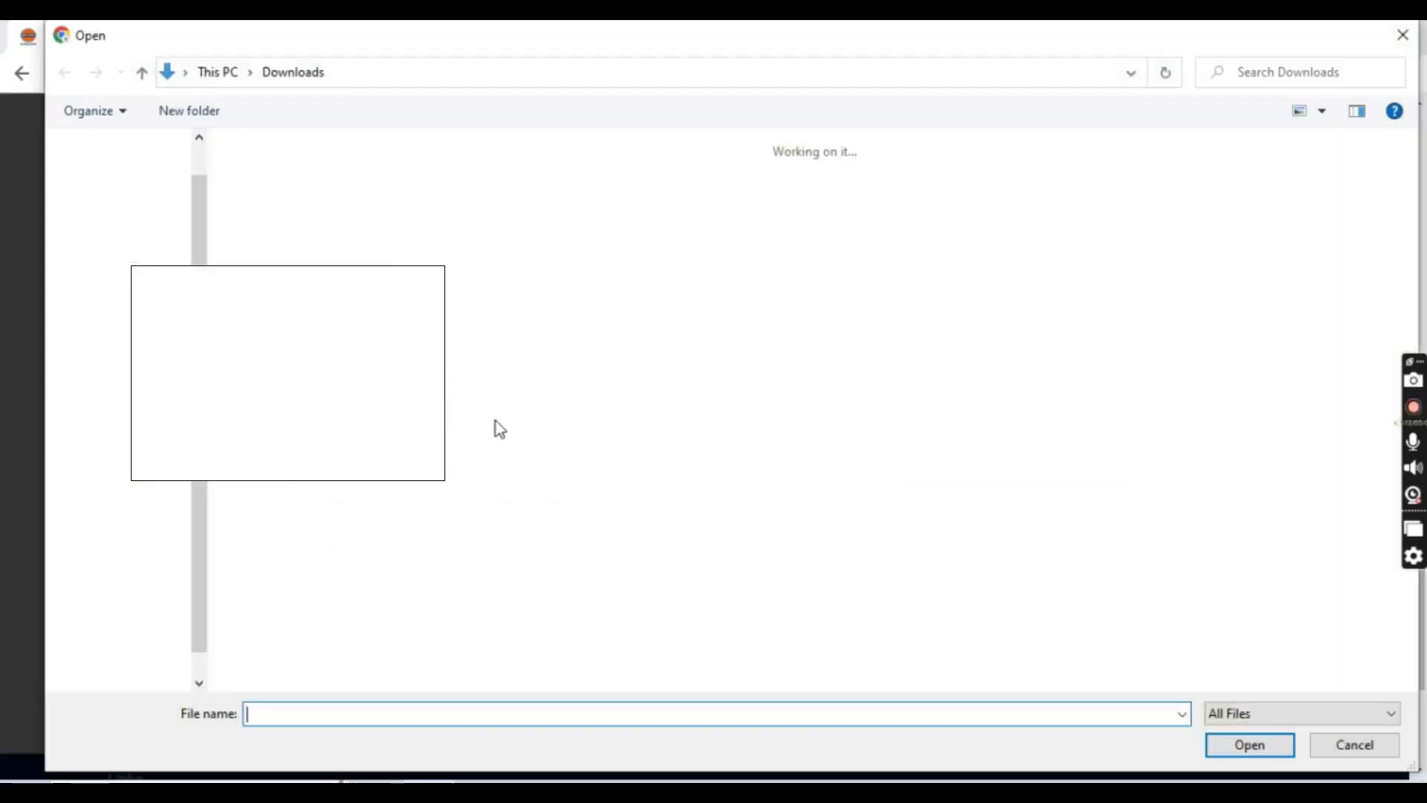
double_click(284, 223)
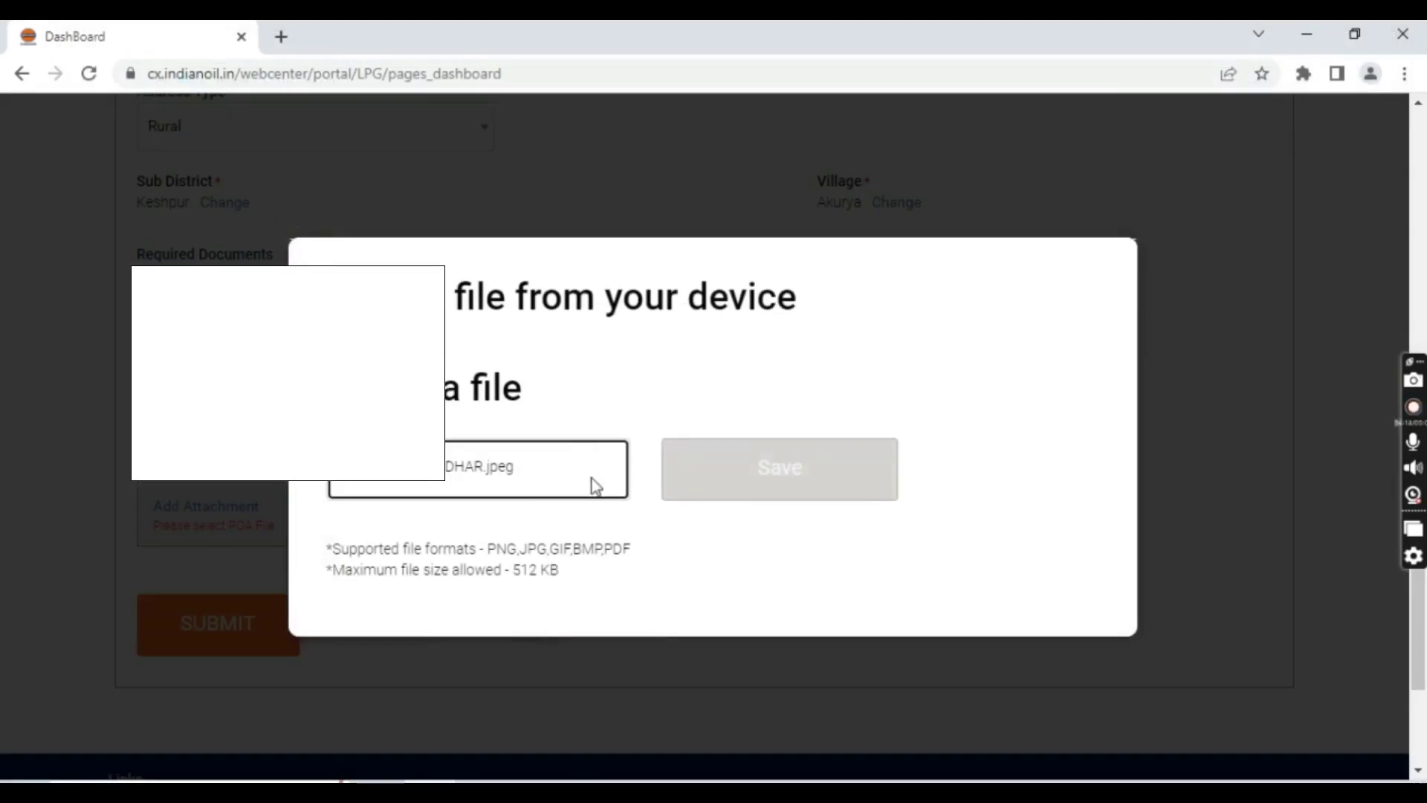
left_click(780, 469)
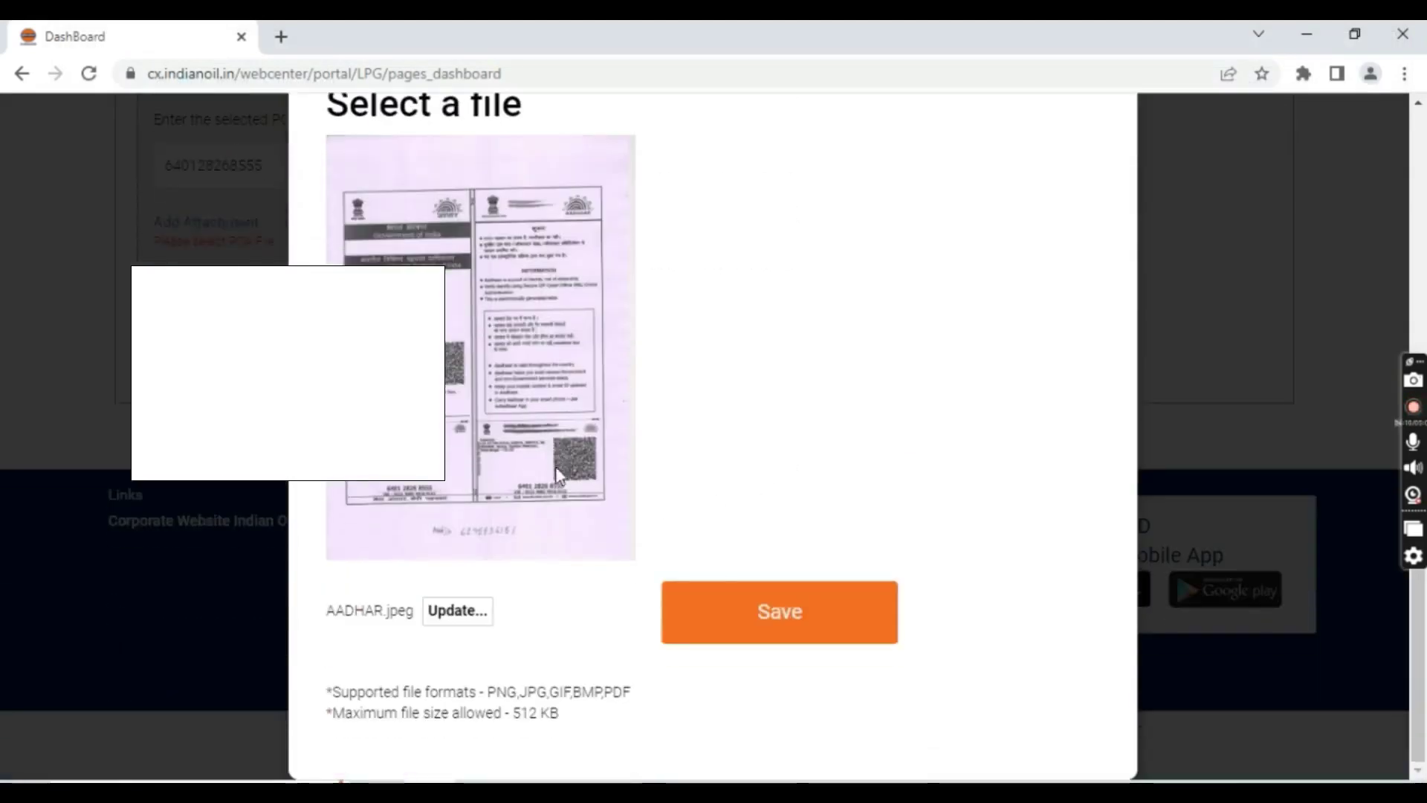
left_click(804, 615)
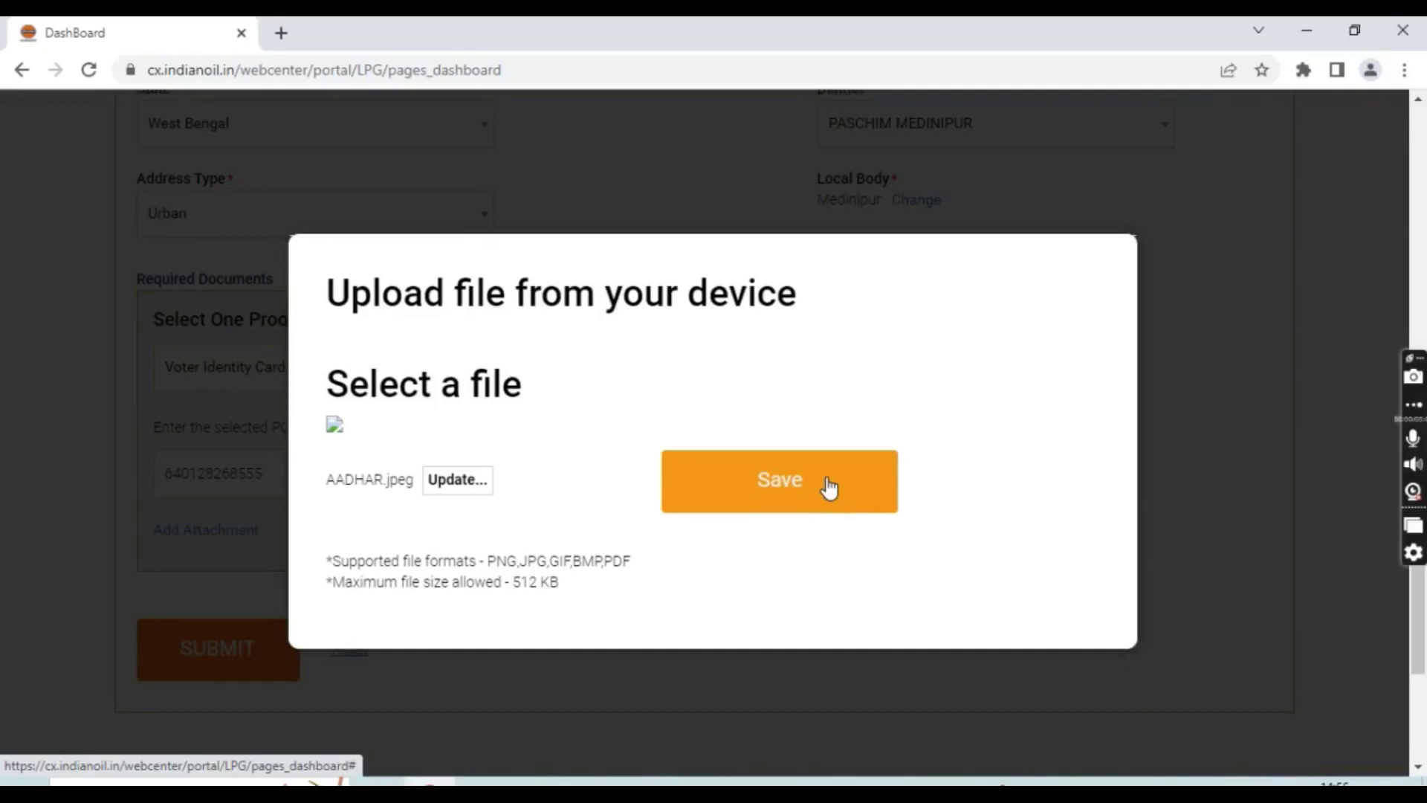
left_click(785, 498)
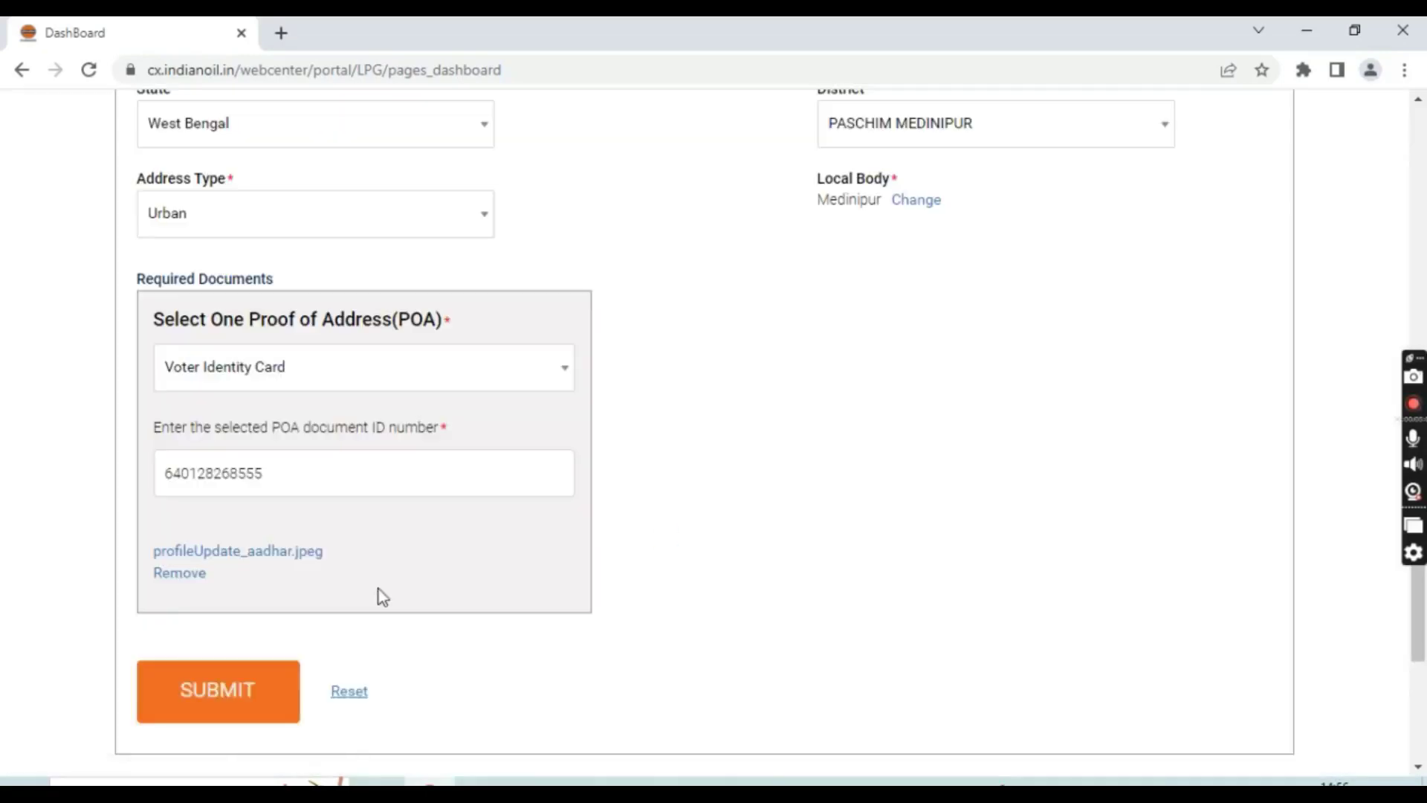
scroll(280, 524, "down", 7)
scroll(284, 533, "down", 3)
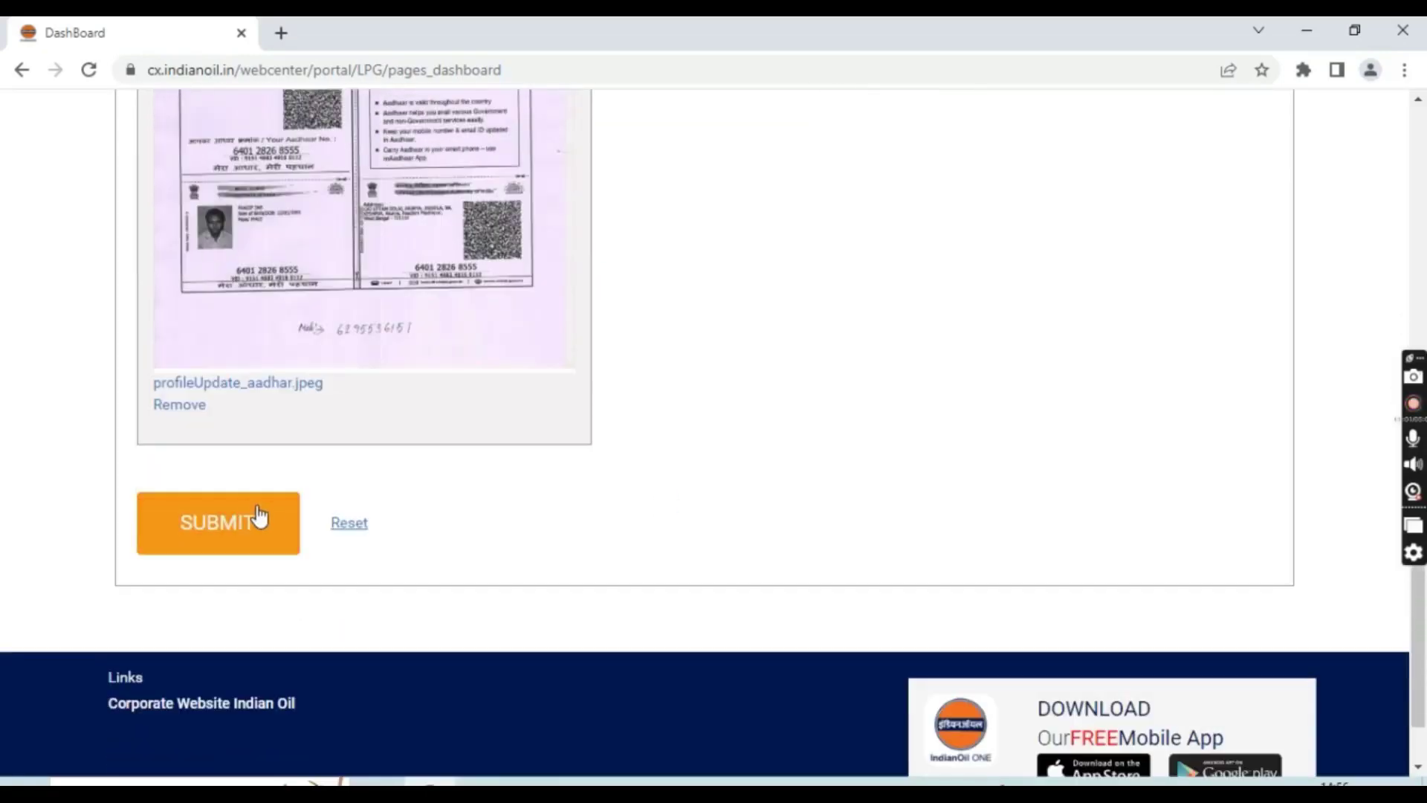
left_click(250, 526)
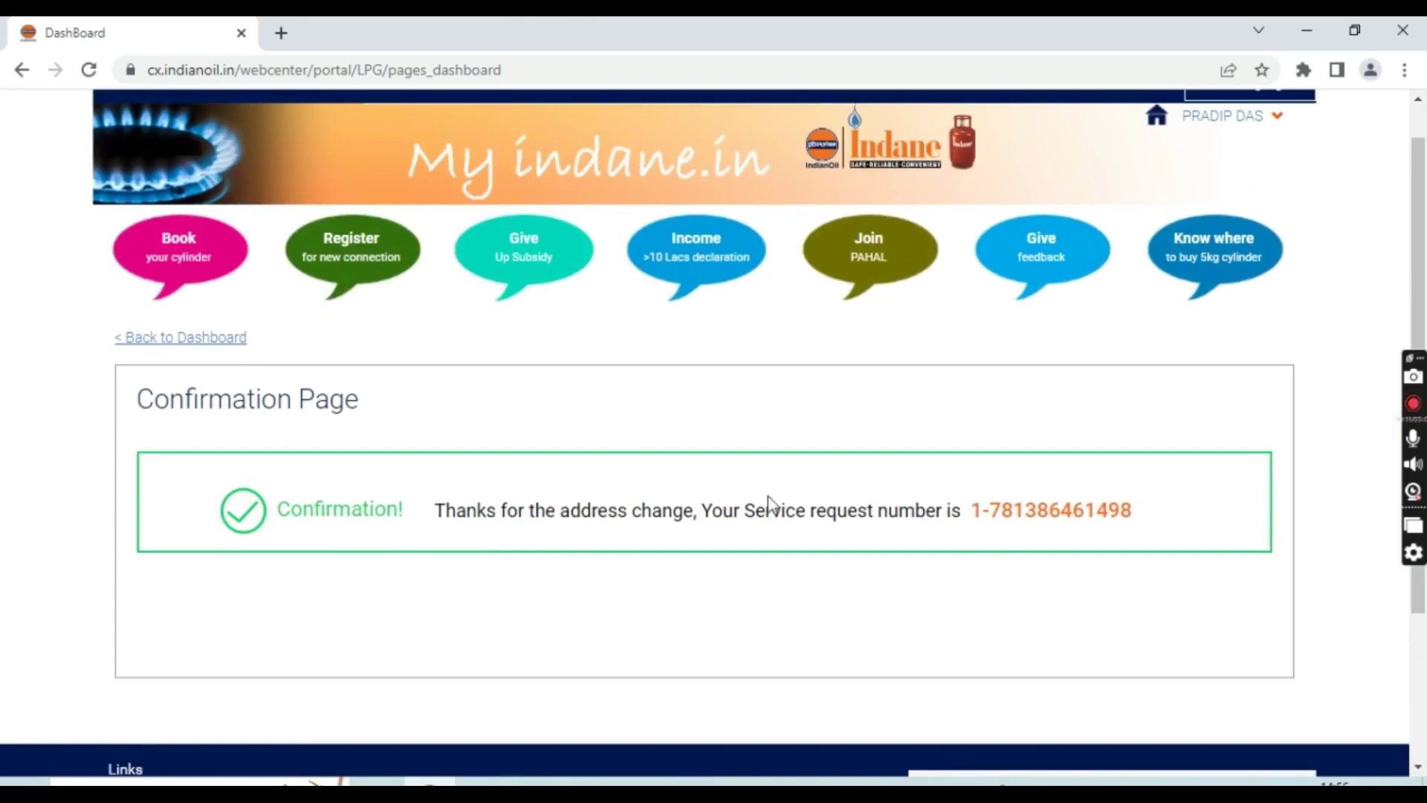
Highlight the service request number on the Confirmation Page to note it, then deselect
left_click_drag(971, 512, 1134, 519)
left_click(1143, 543)
scroll(1143, 313, "up", 1)
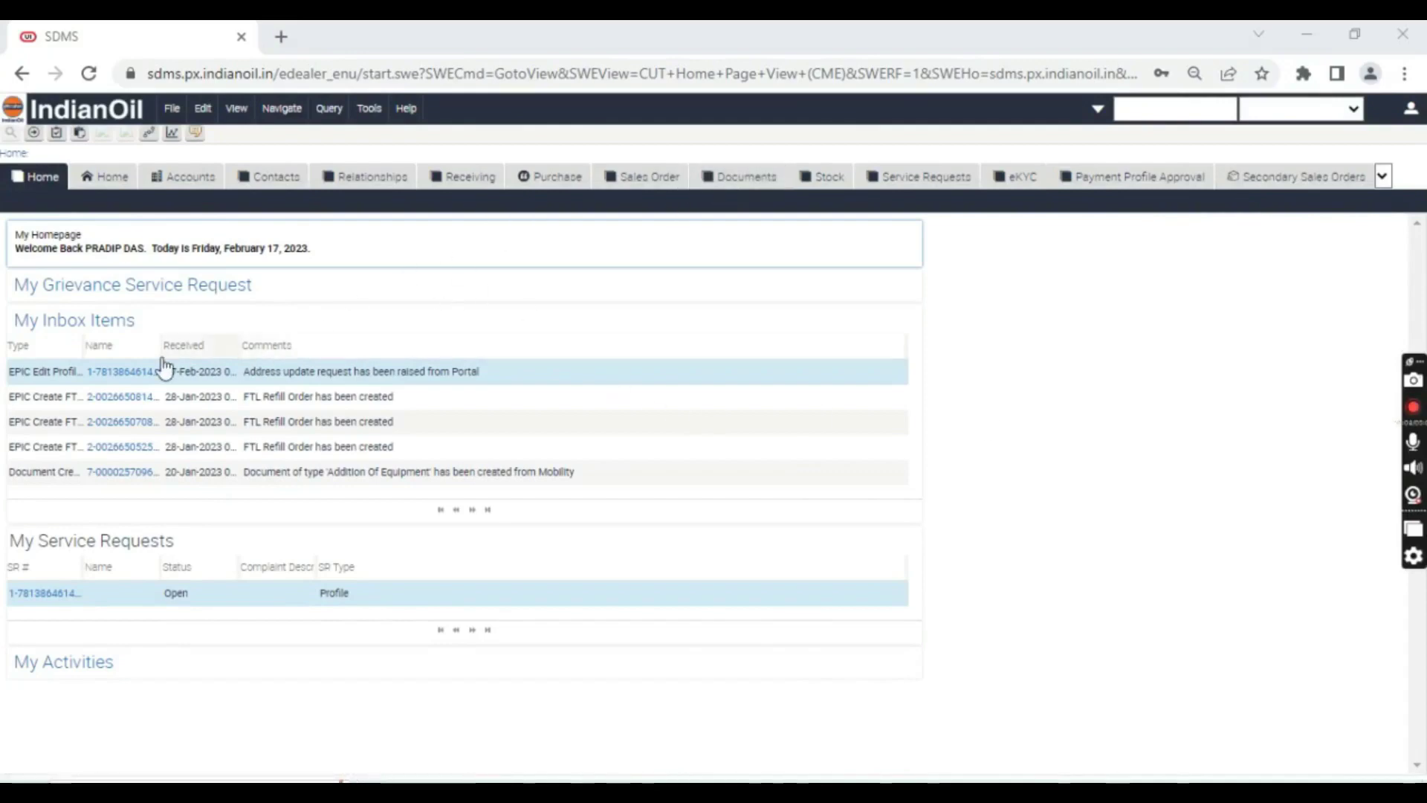
Open the 'Address update request has been raised from Portal' item under My Inbox Items
left_click(104, 371)
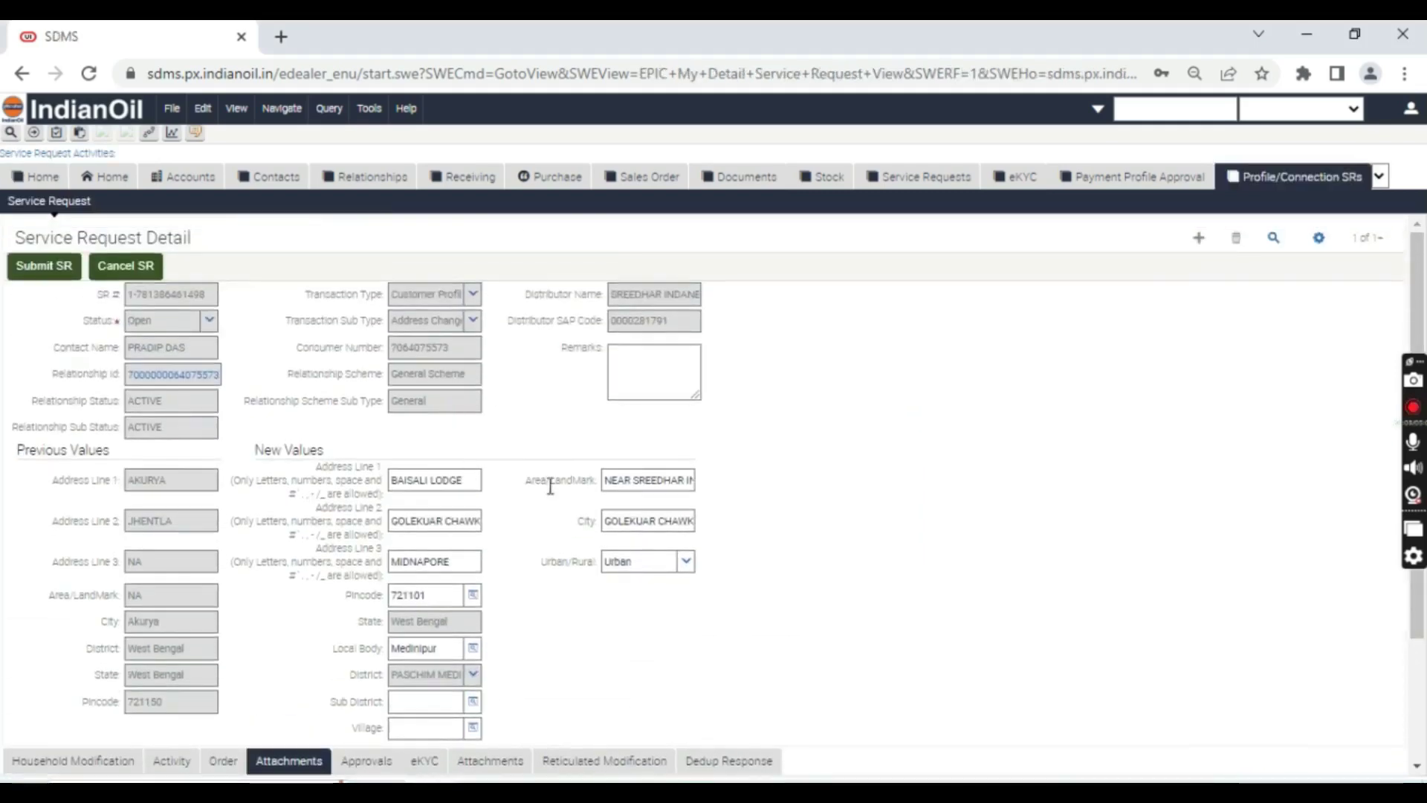
Review the previous and new address values, then submit the service request
scroll(507, 475, "down", 2)
scroll(314, 644, "up", 3)
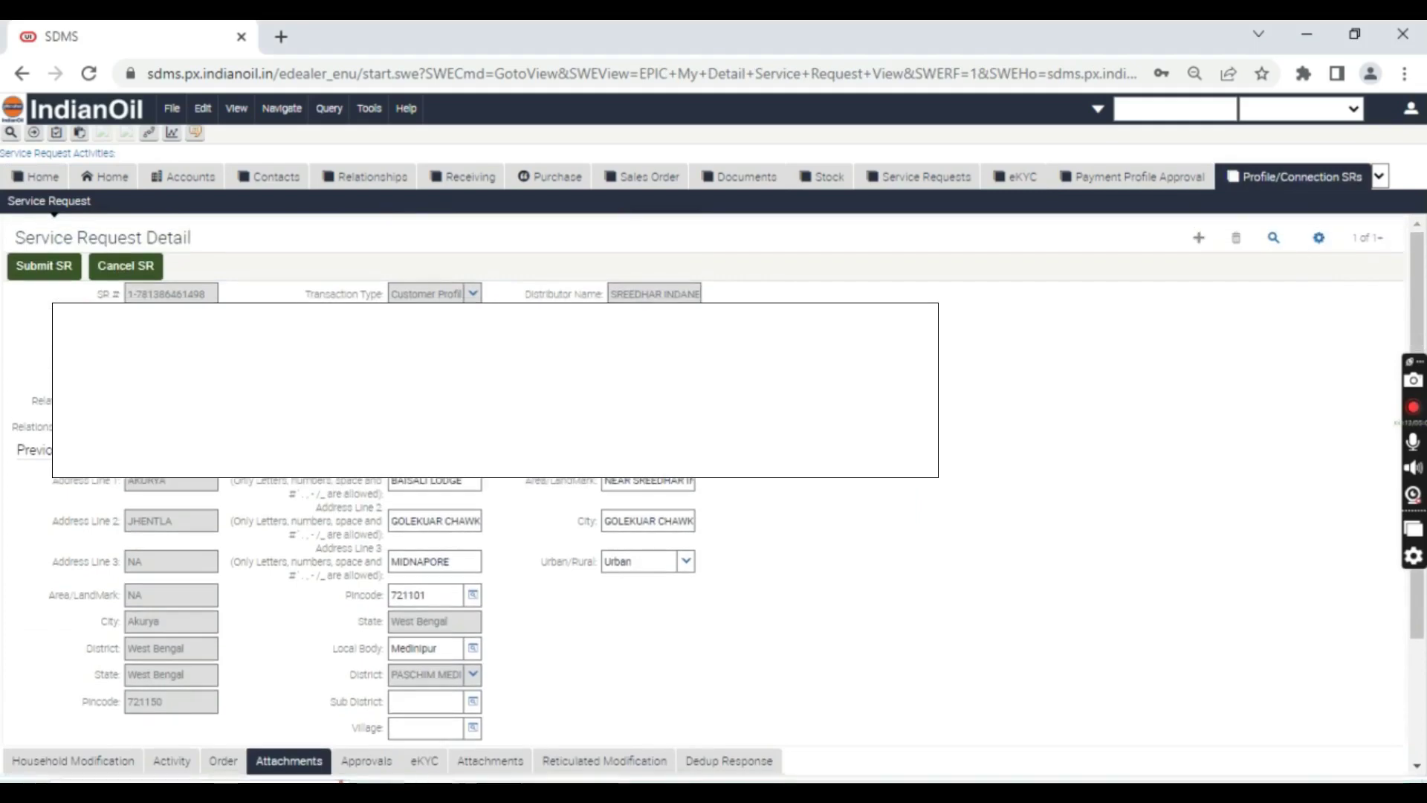
scroll(446, 579, "down", 2)
scroll(376, 558, "up", 2)
left_click(47, 268)
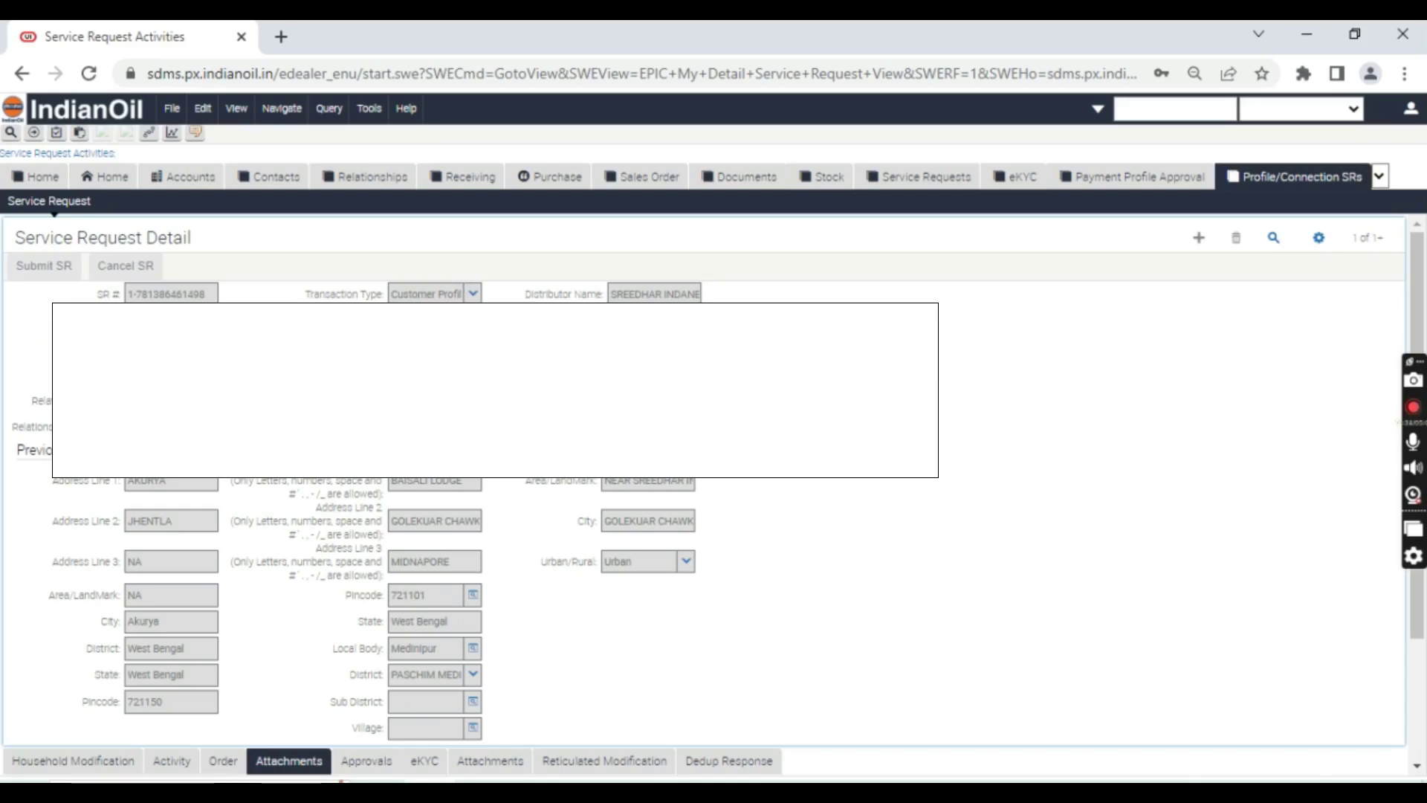
Log out of SDMS and open the cx.indianoil.in Customer Portal in a fresh tab
left_click(1412, 113)
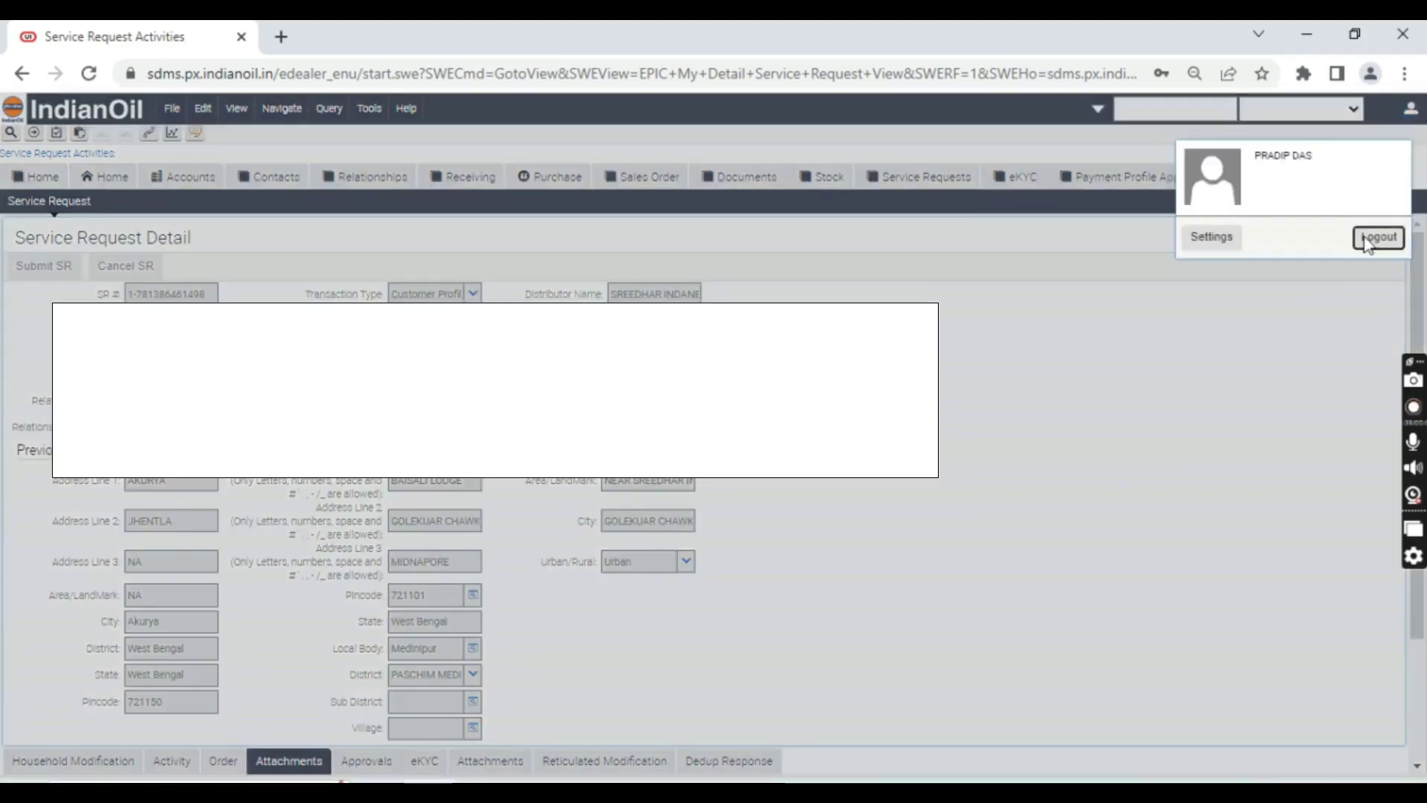
left_click(1373, 238)
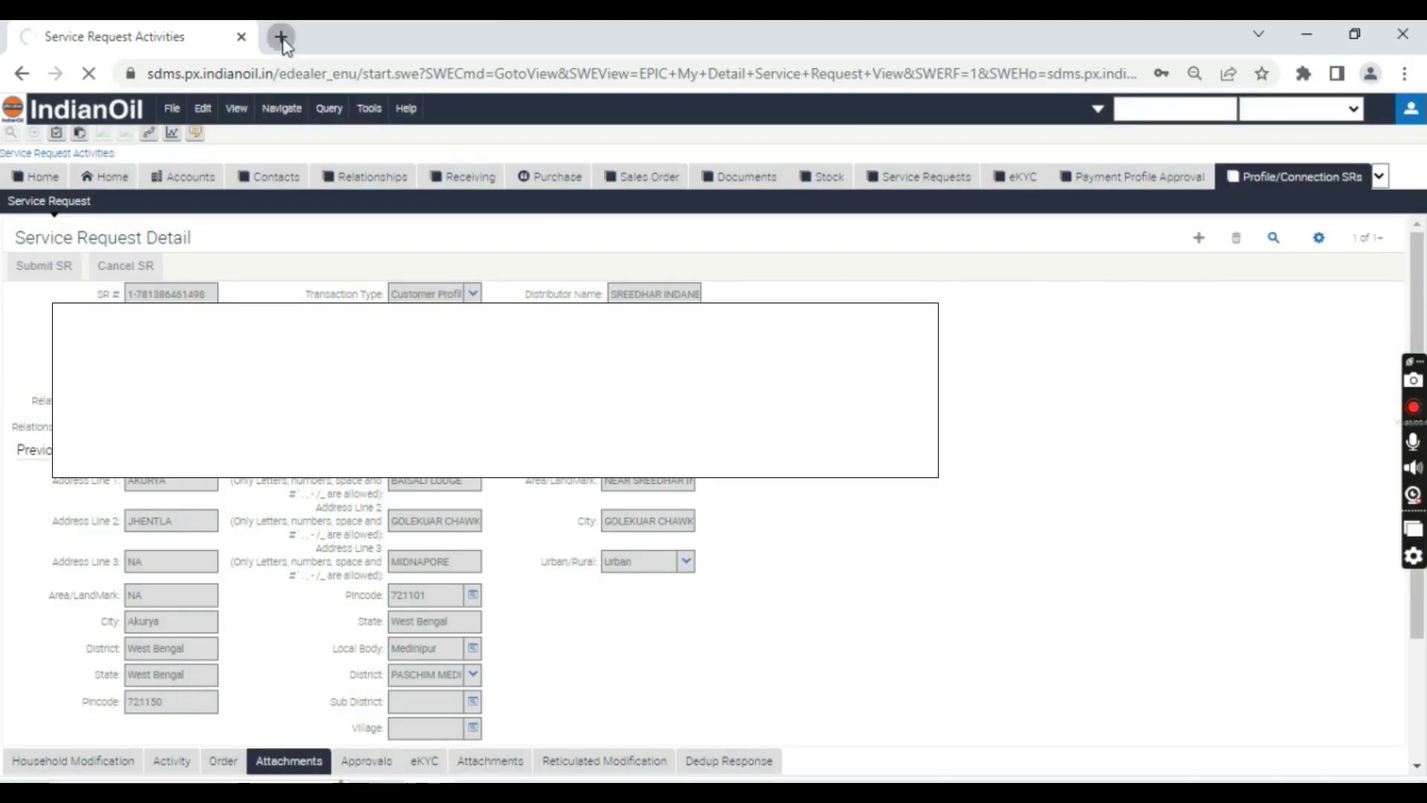
left_click(281, 36)
left_click(311, 77)
type("cx")
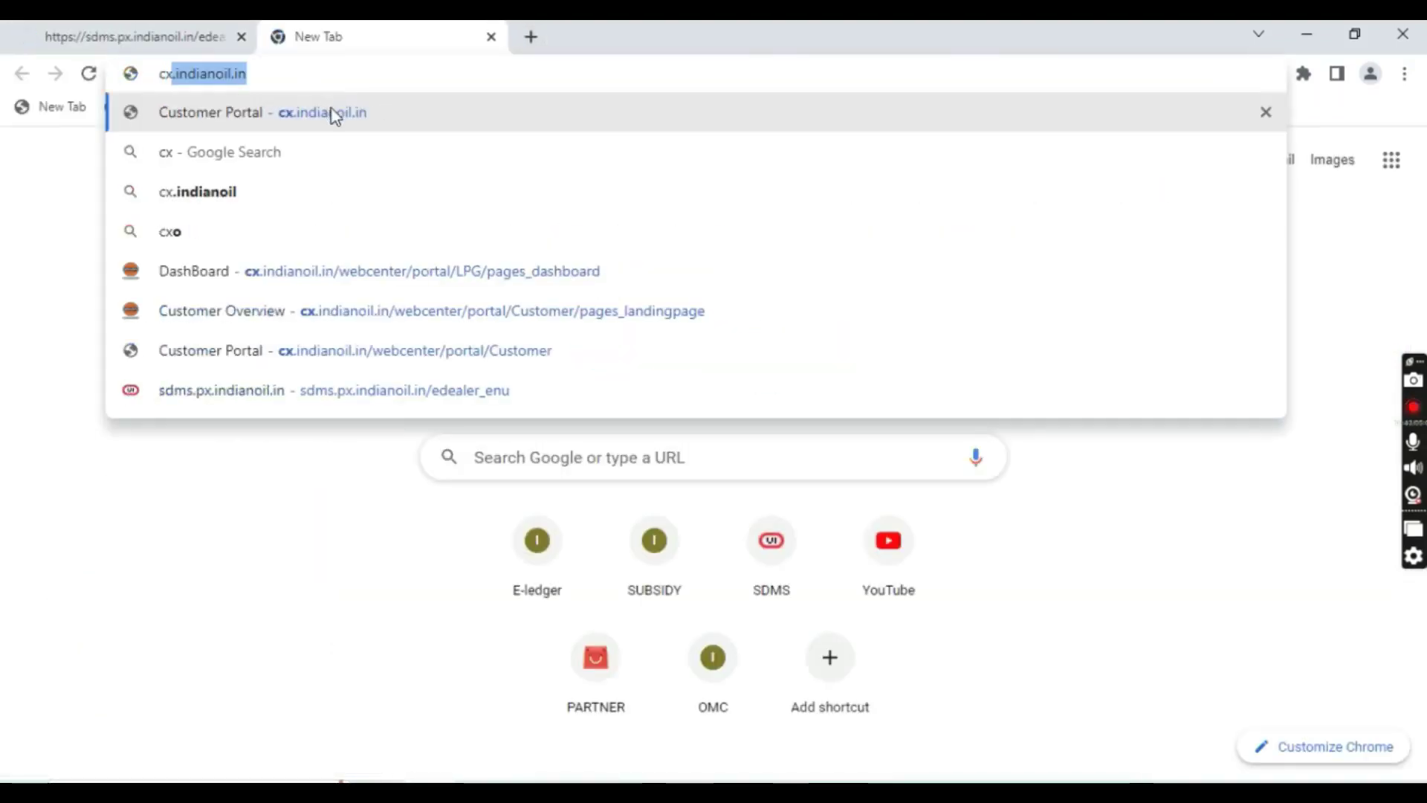
left_click(331, 112)
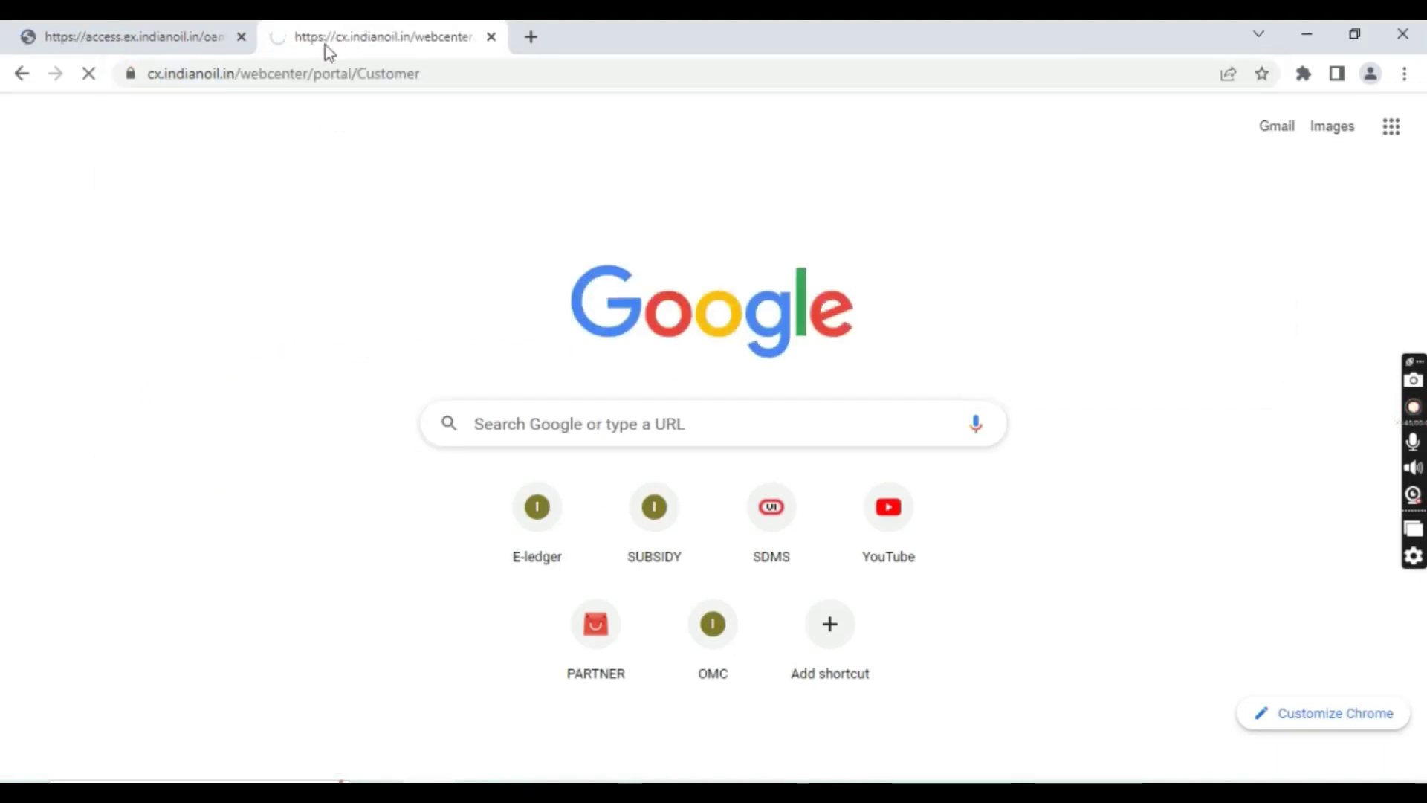
left_click(241, 36)
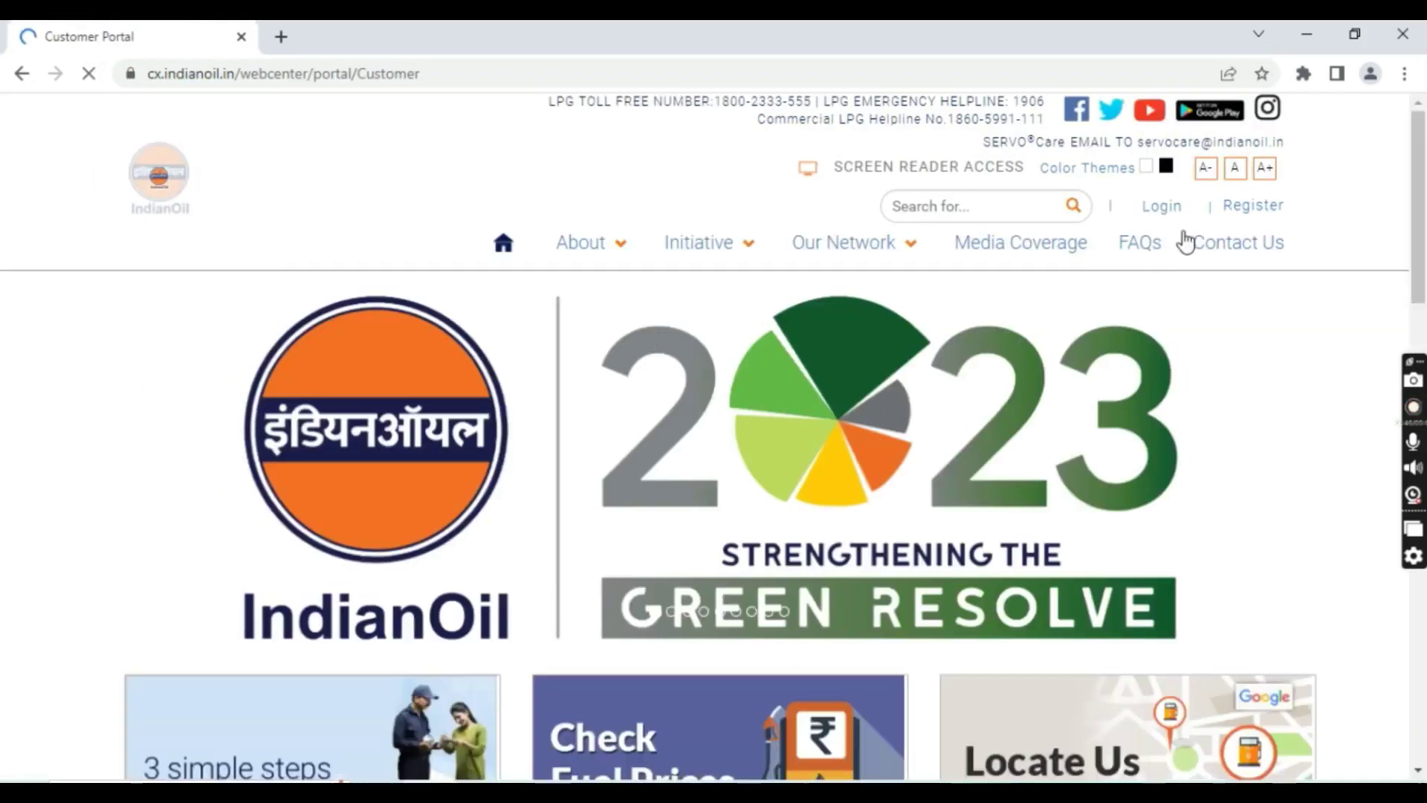
Log in with the consumer's username and the reCAPTCHA check, resubmitting after the warning
left_click(1159, 209)
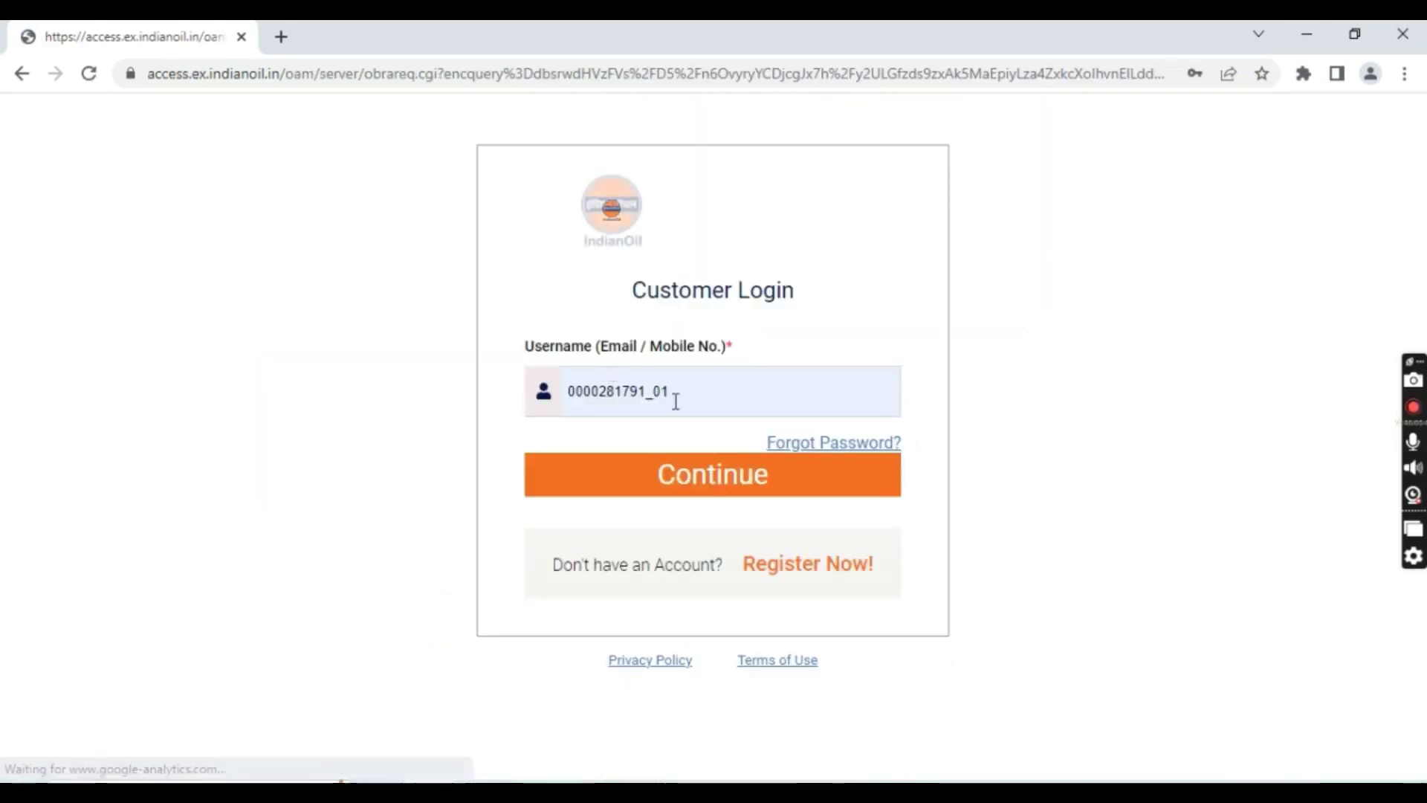
left_click(733, 395)
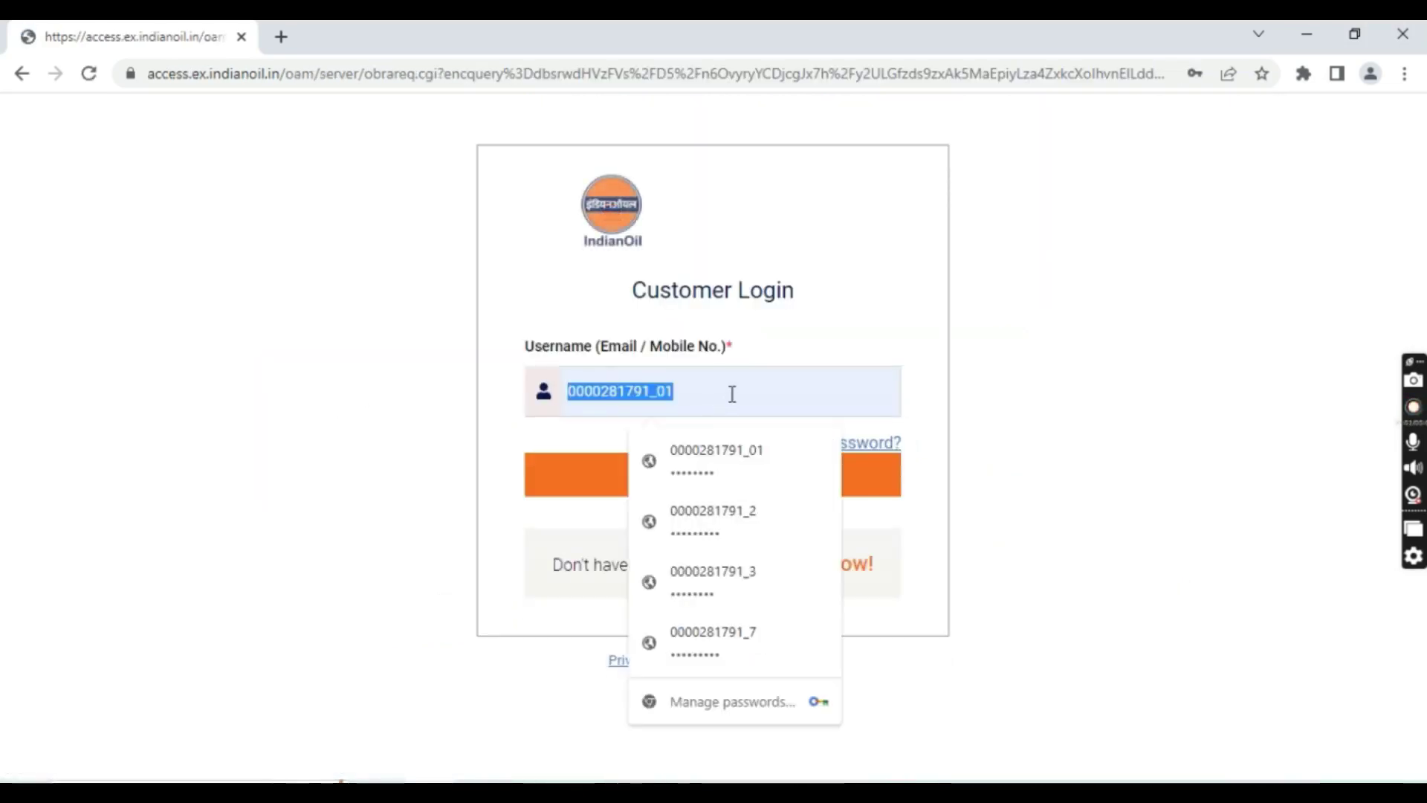
type("629")
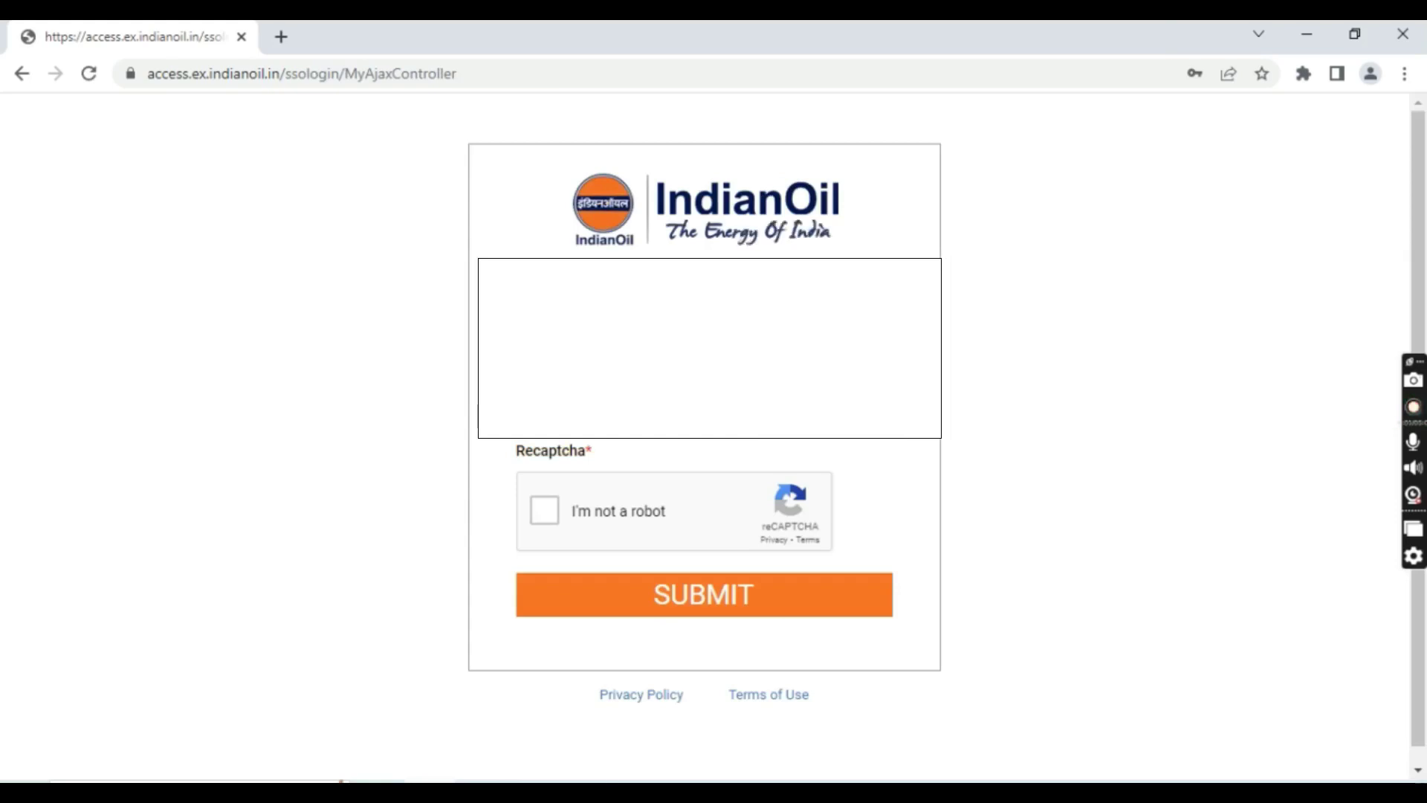
left_click(544, 510)
left_click(702, 591)
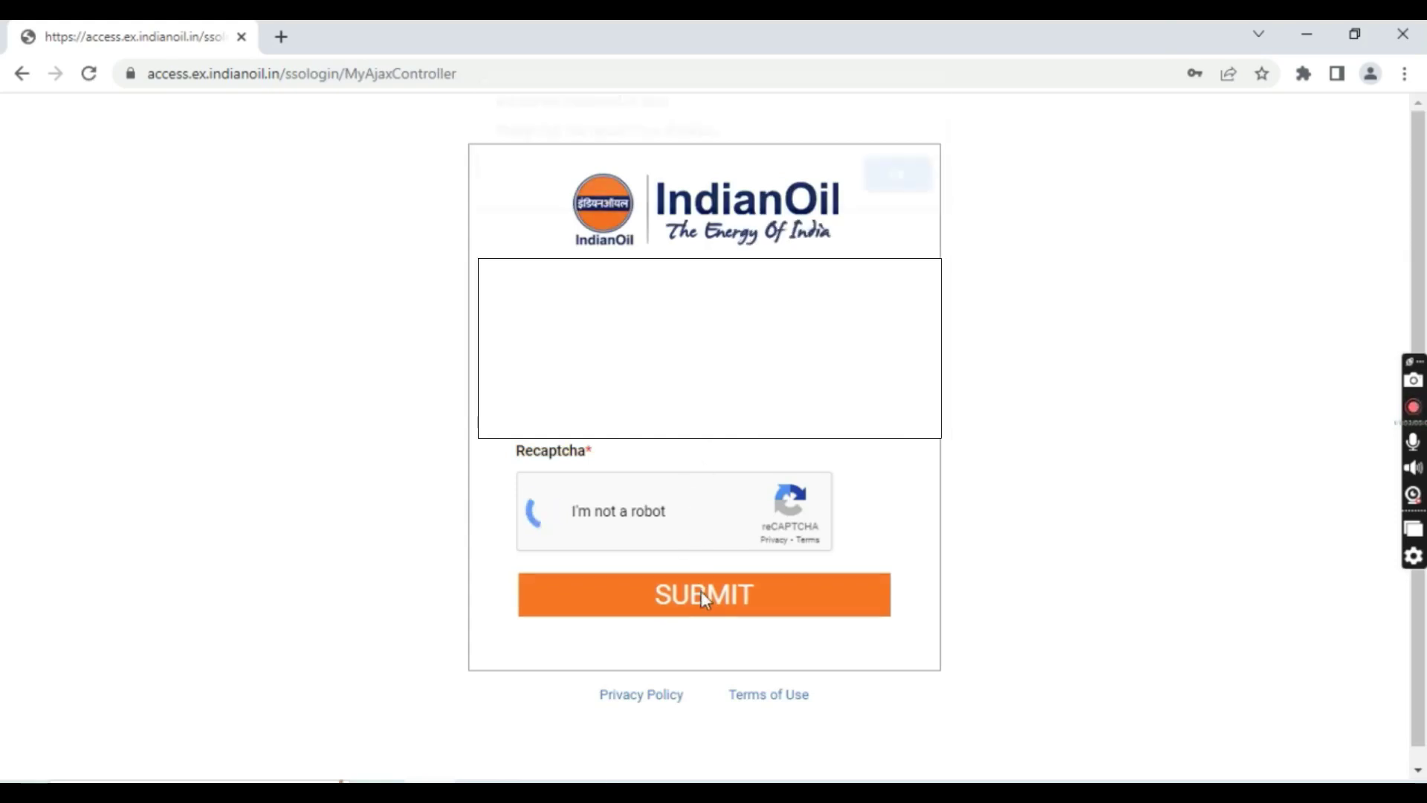
left_click(896, 191)
left_click(769, 606)
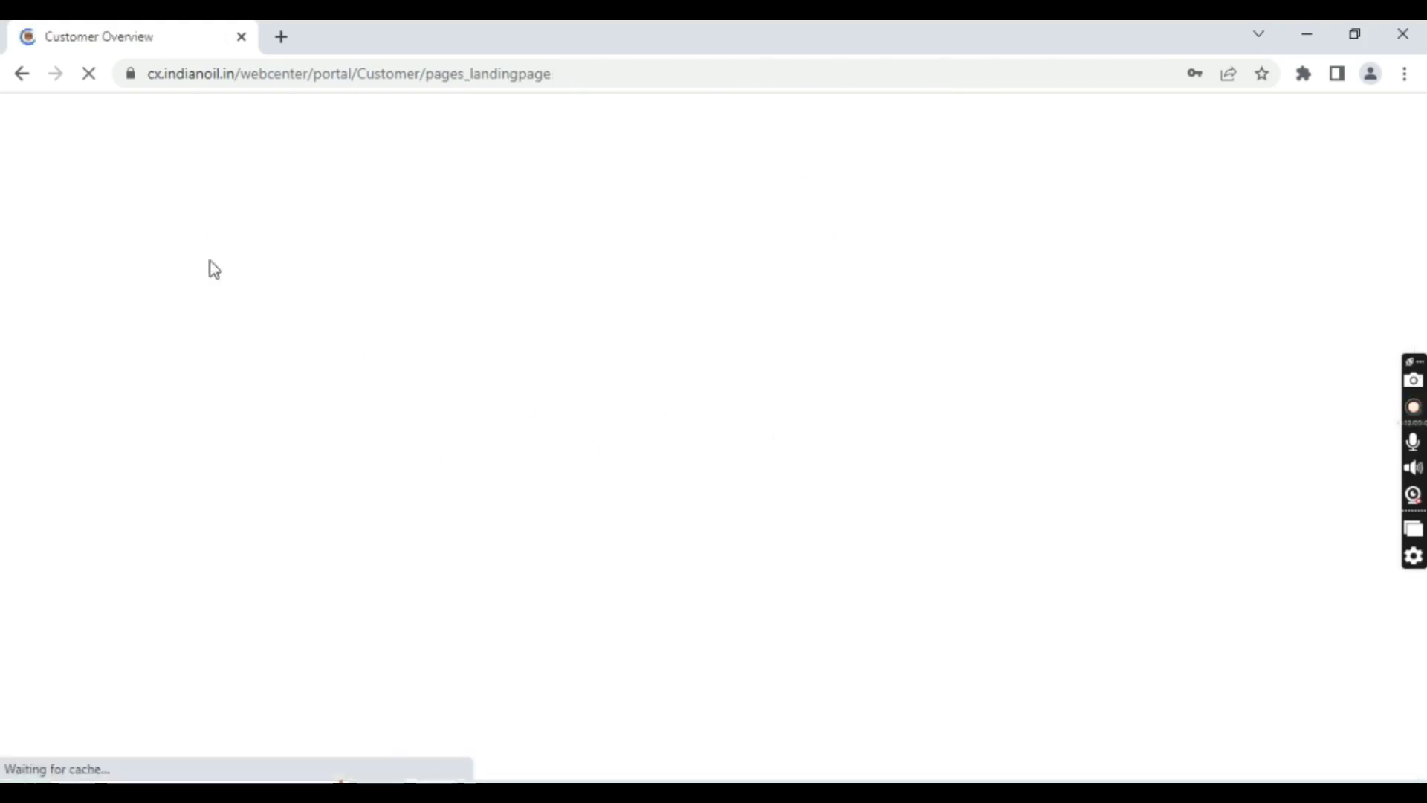
Open the LPG dashboard, decline saving the password, and bring up Track Your Services listing recent refill orders
left_click(136, 368)
left_click(1234, 376)
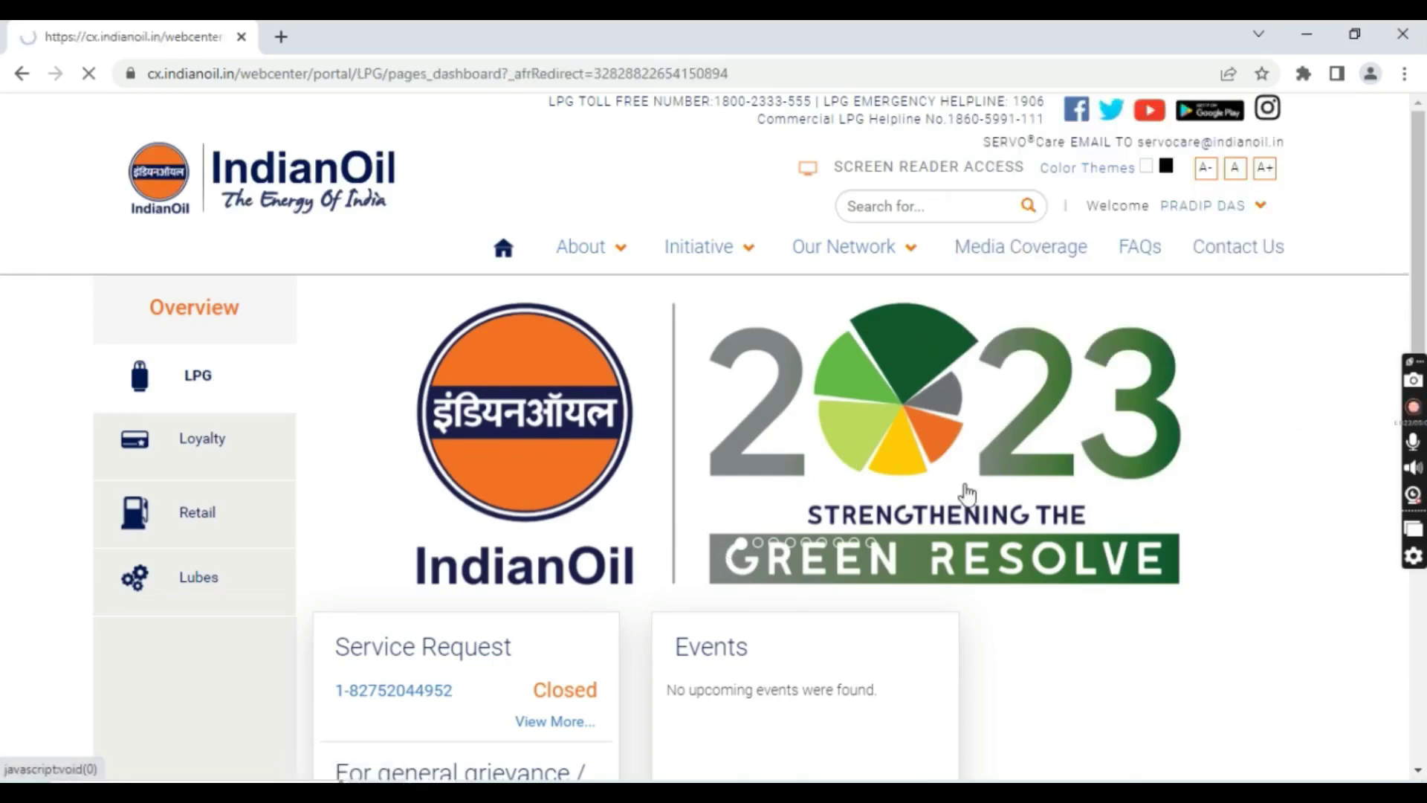
scroll(1022, 492, "down", 7)
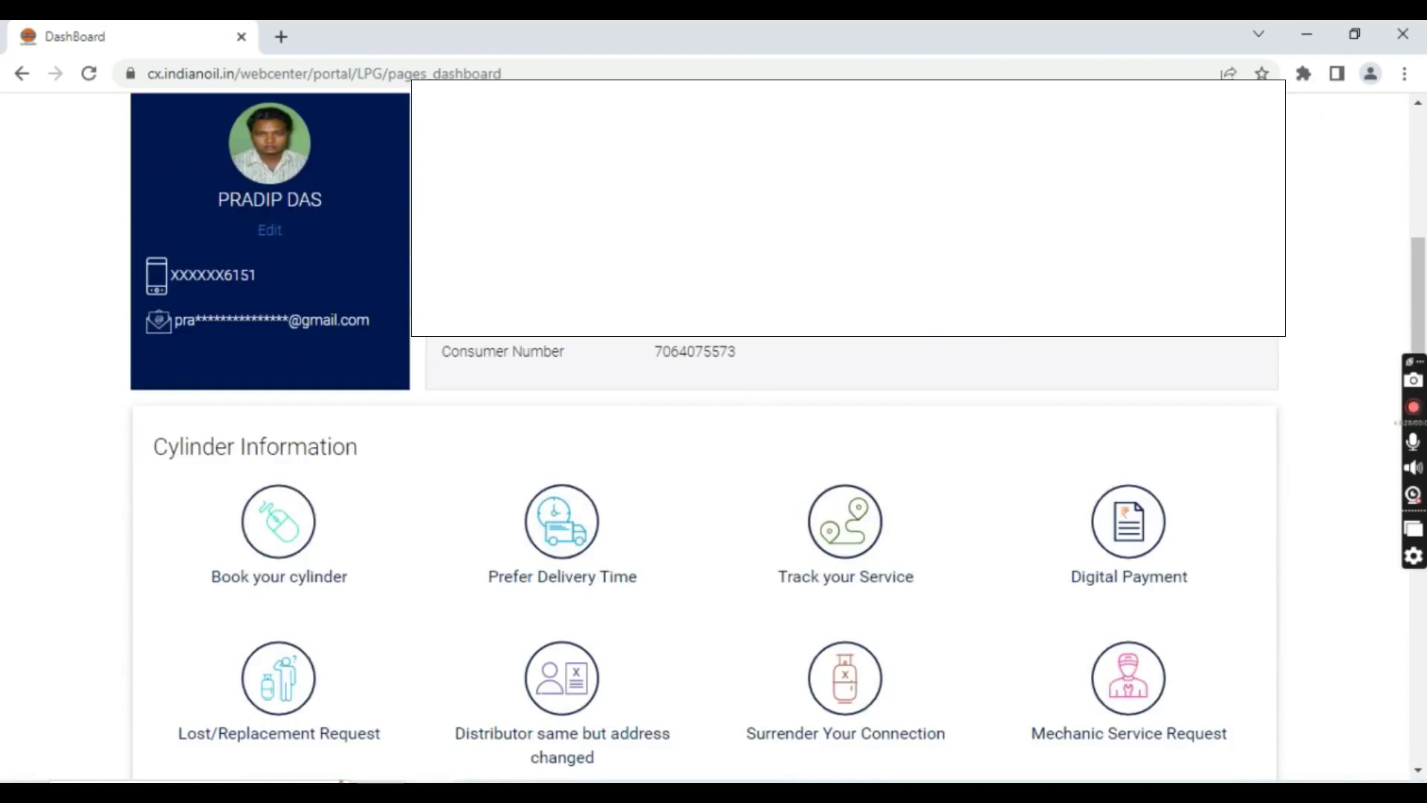
left_click(831, 556)
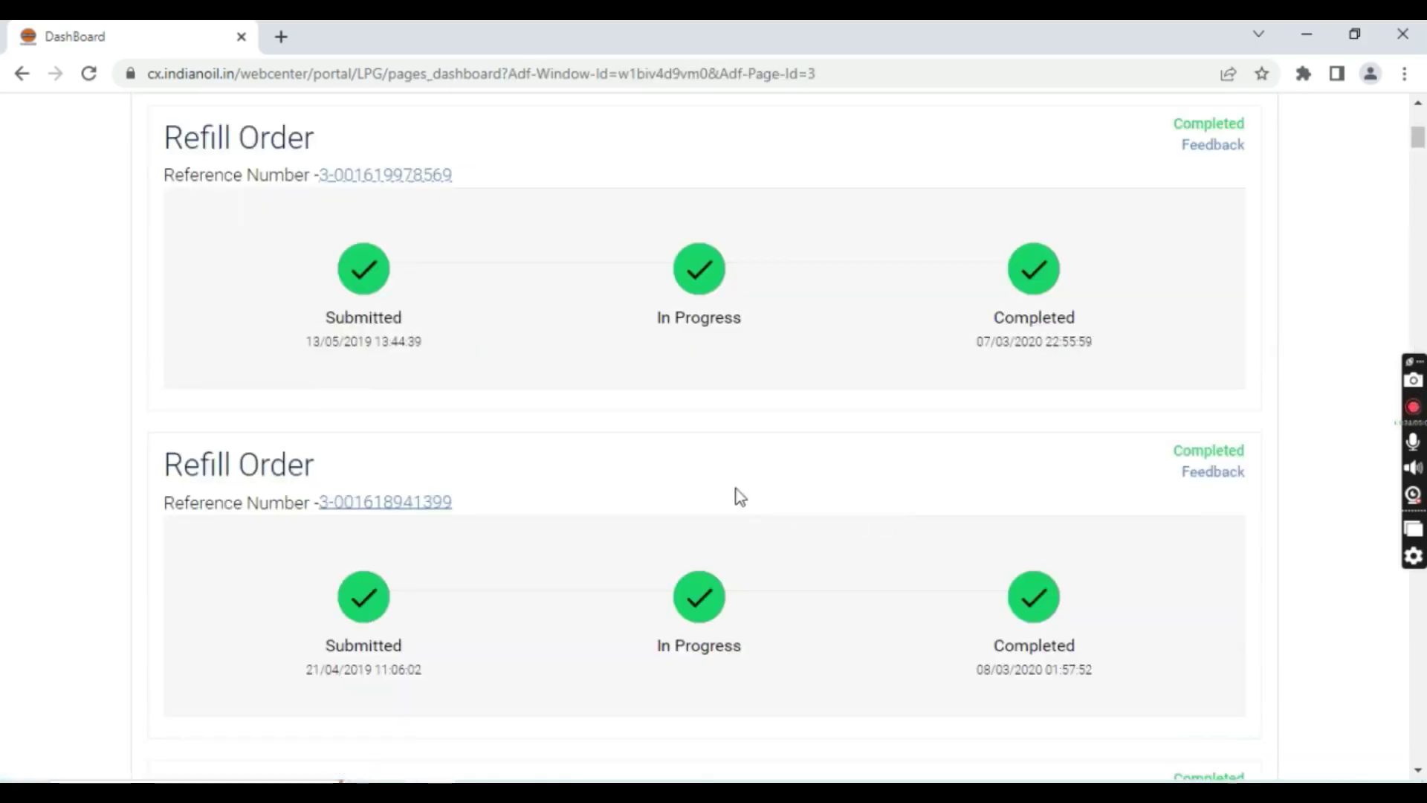
scroll(815, 465, "up", 3)
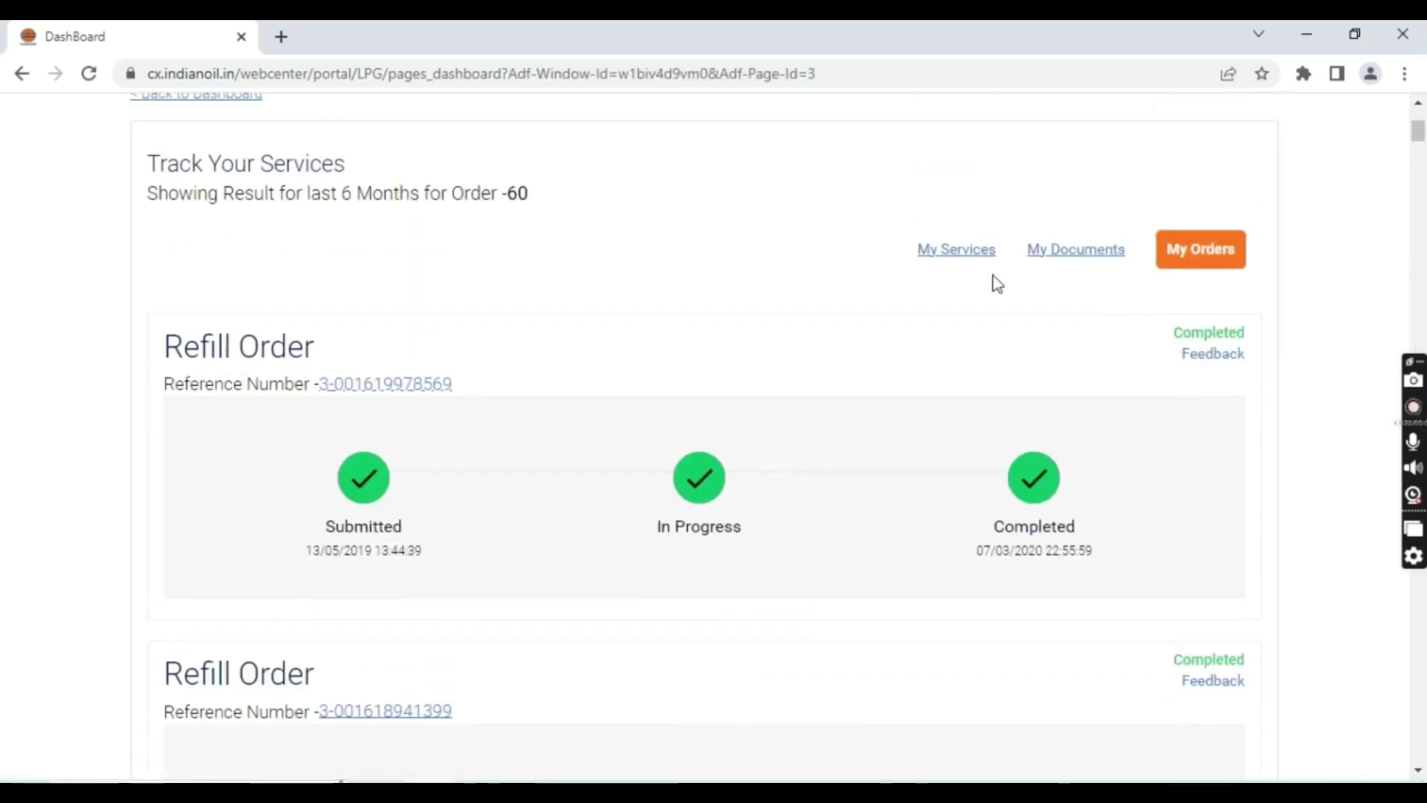
Switch to My Services to list the Customer Profile Update requests
left_click(966, 248)
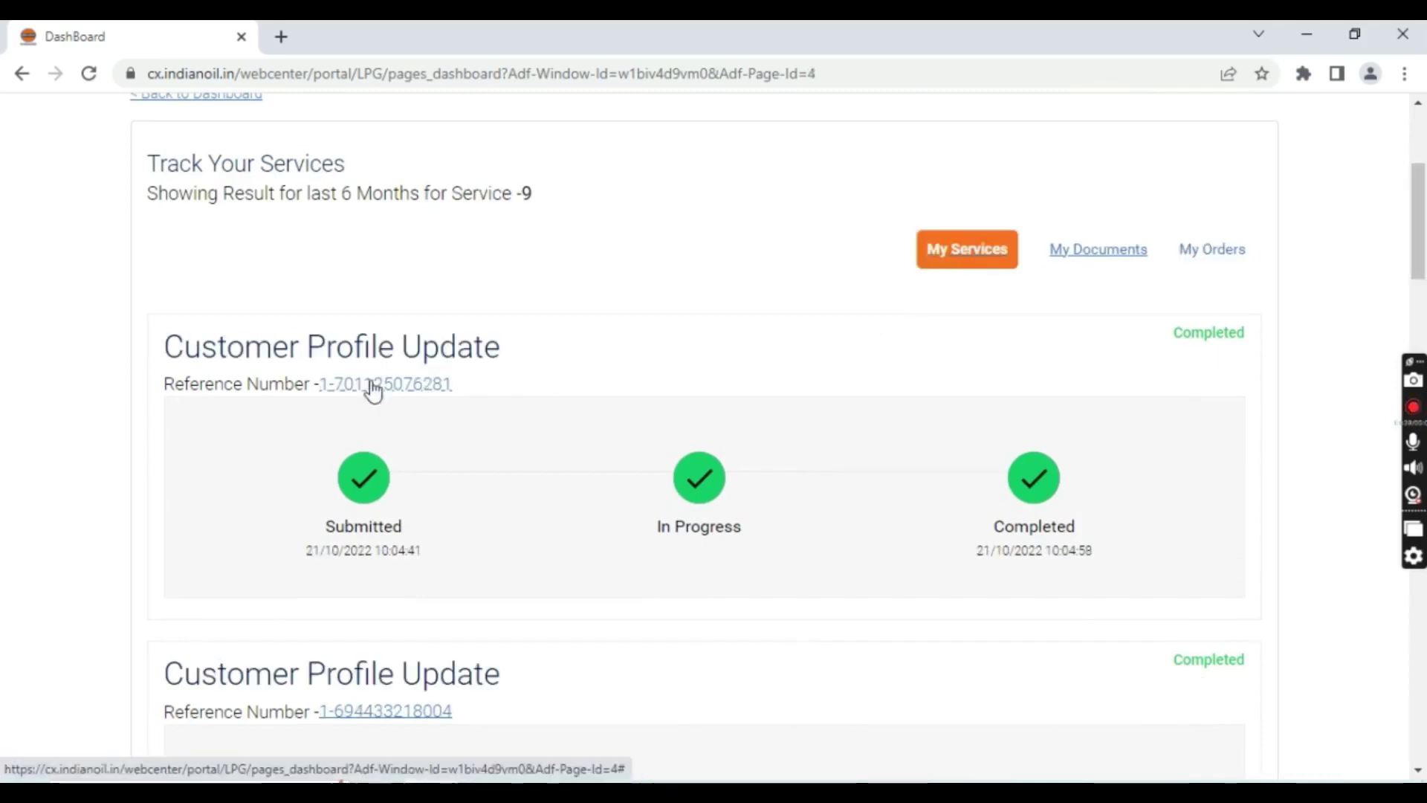
left_click_drag(161, 348, 510, 349)
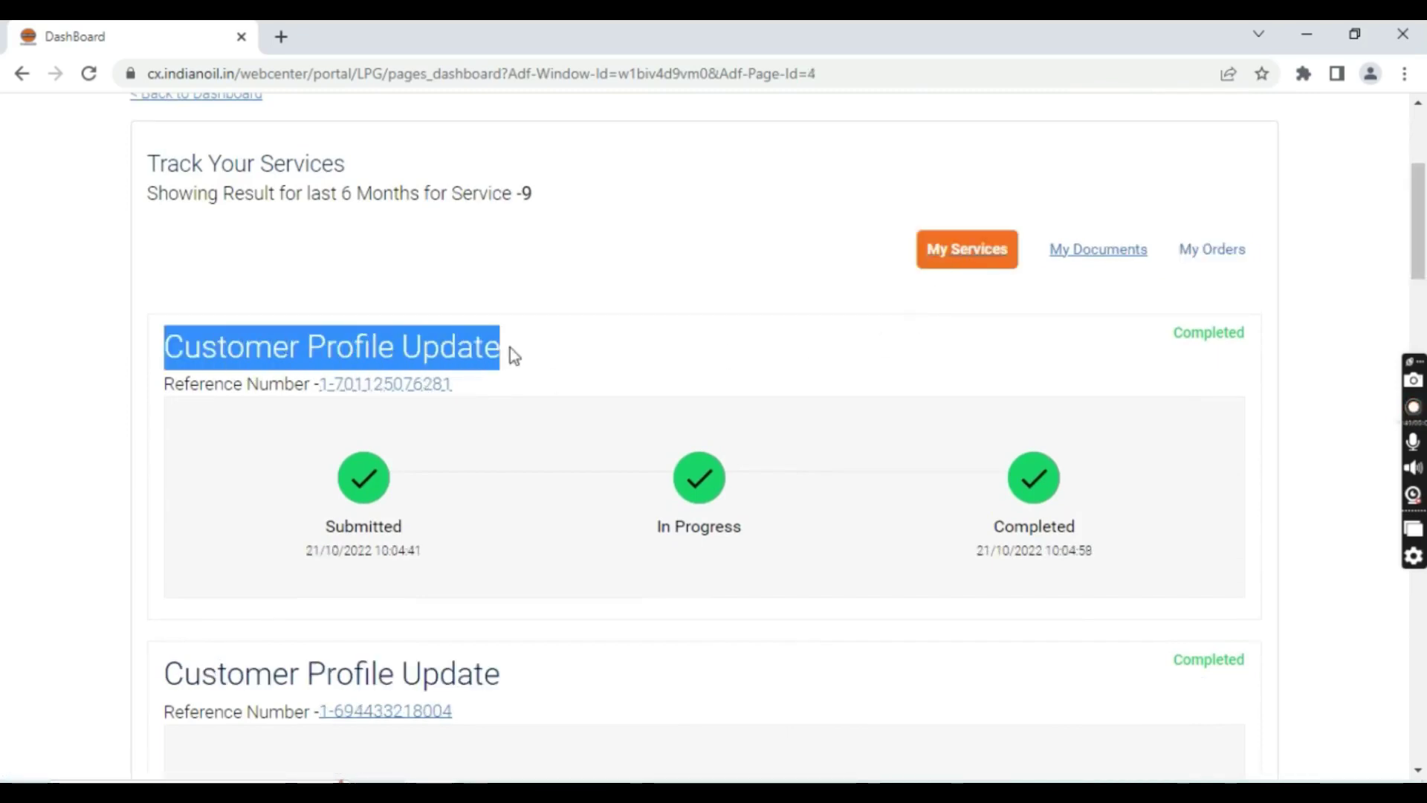
left_click(877, 372)
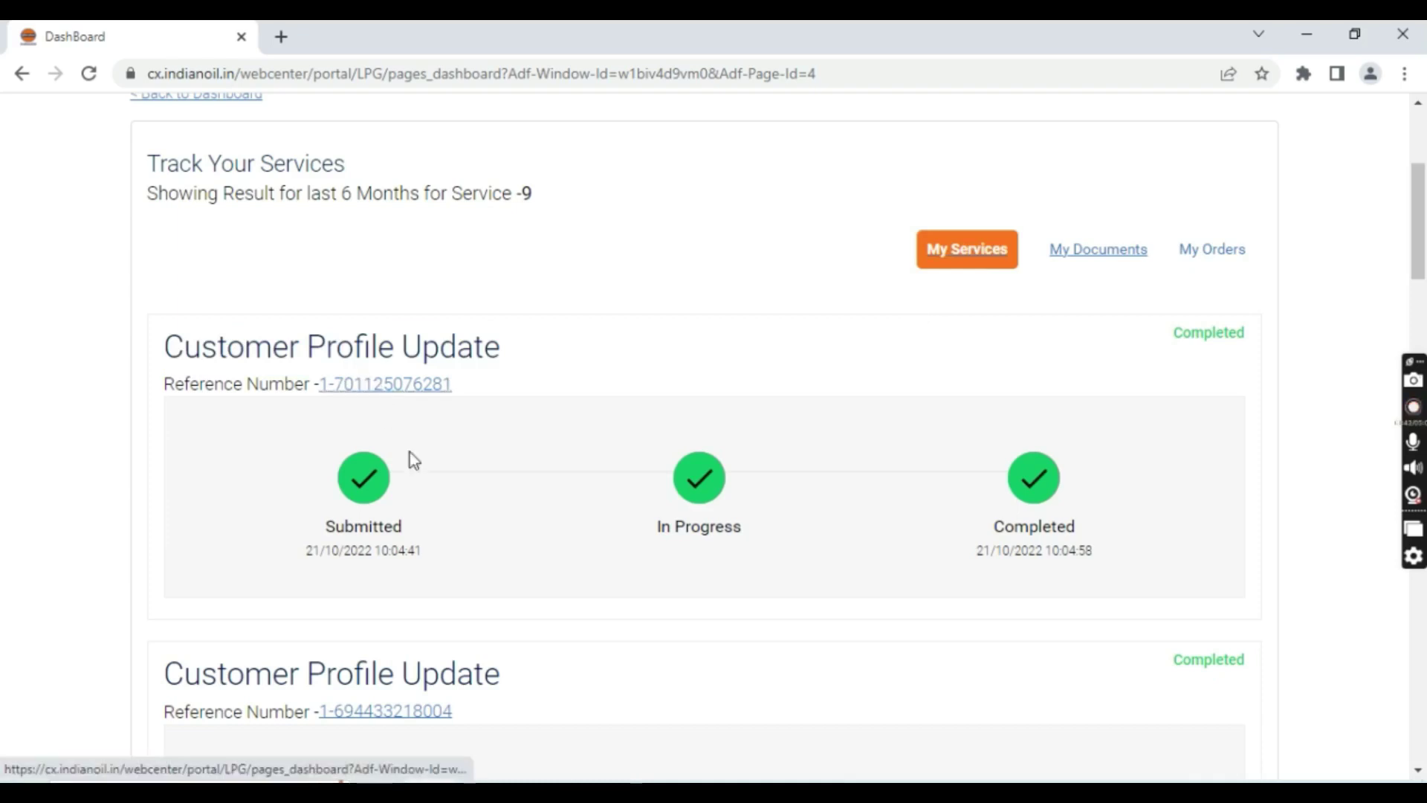
scroll(676, 521, "down", 1)
scroll(677, 520, "down", 10)
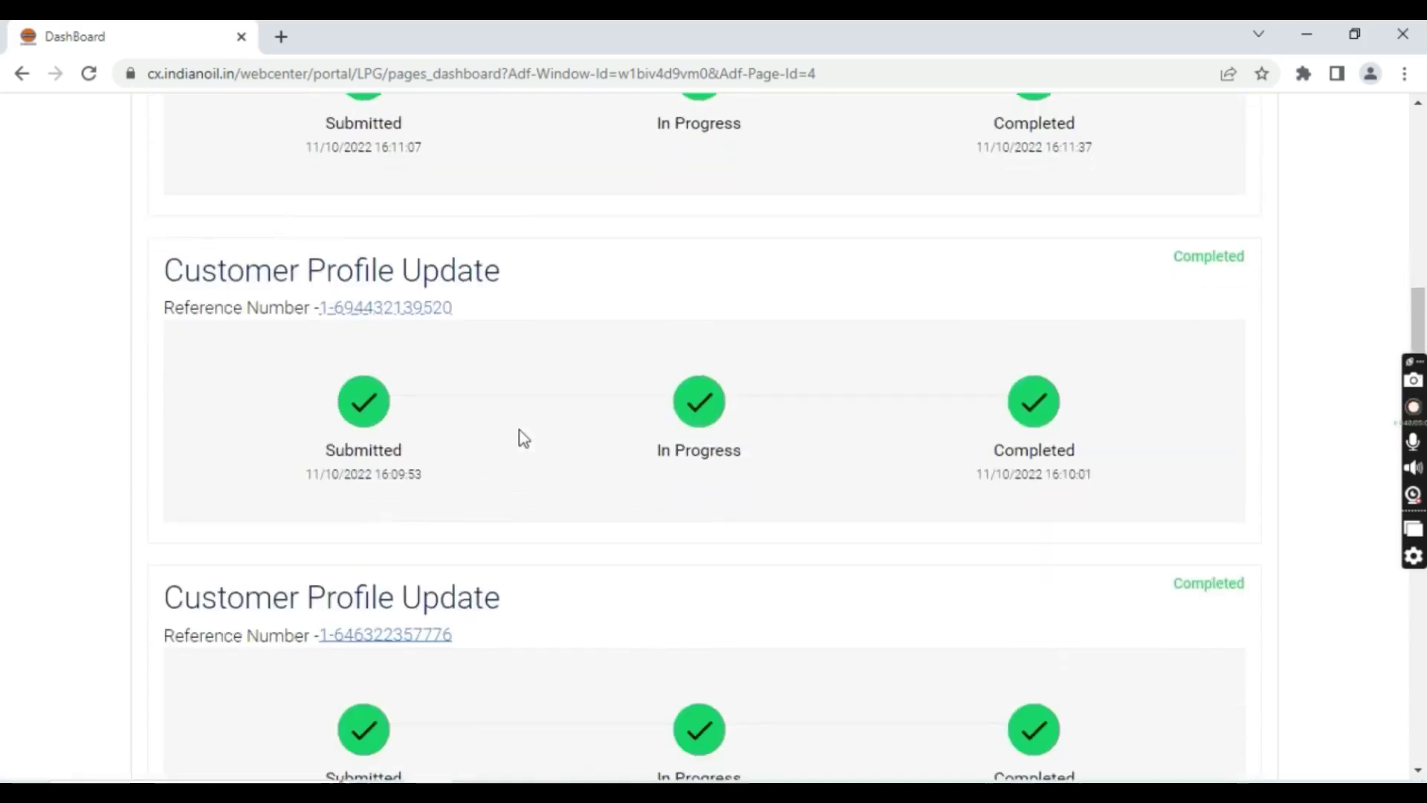
scroll(524, 454, "down", 15)
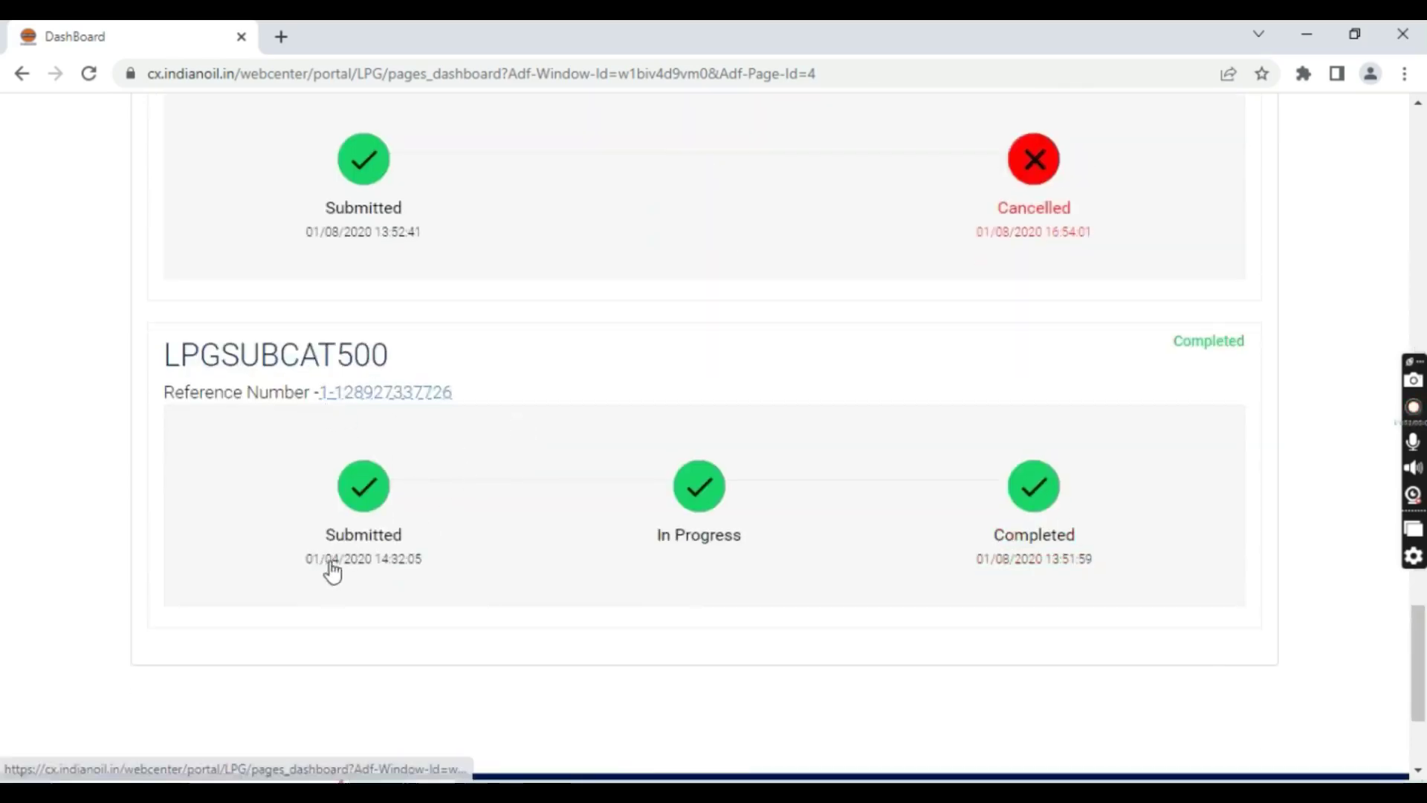
Confirm the latest Customer Profile Update shows Completed, then return to the LPG Dashboard
scroll(621, 542, "up", 3)
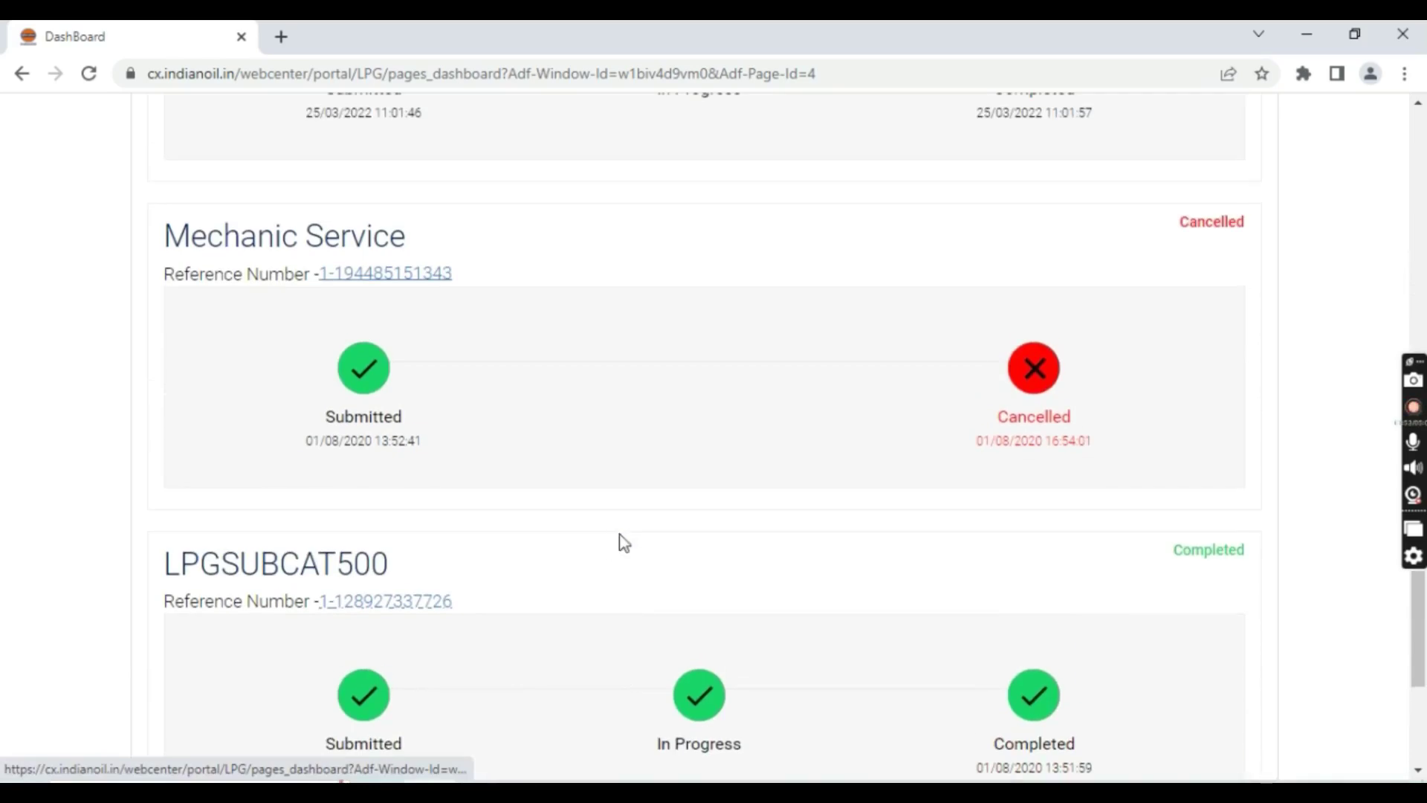
scroll(1087, 720, "down", 4)
scroll(1076, 532, "up", 6)
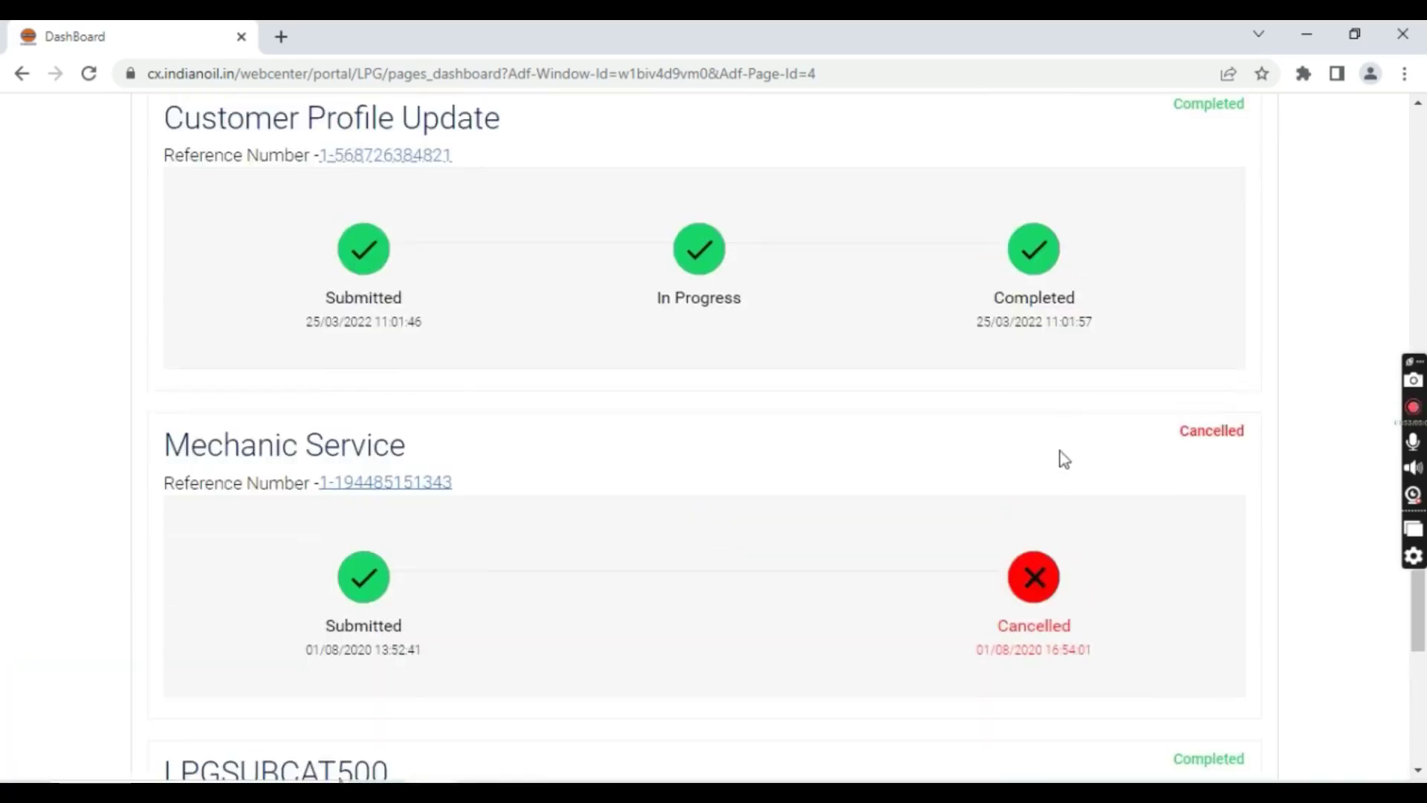
scroll(1067, 335, "up", 1)
scroll(1063, 361, "up", 4)
scroll(1051, 445, "down", 2)
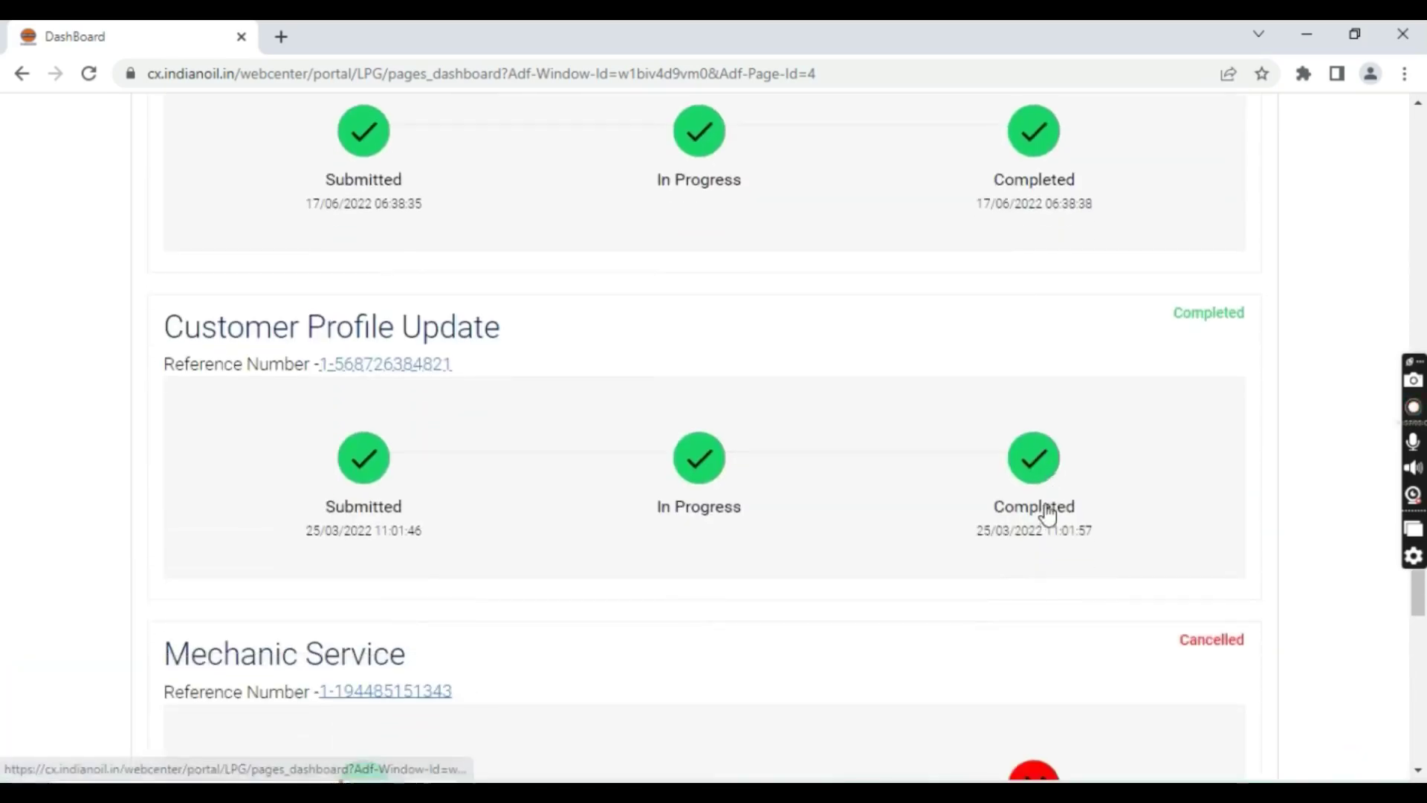
scroll(592, 434, "up", 5)
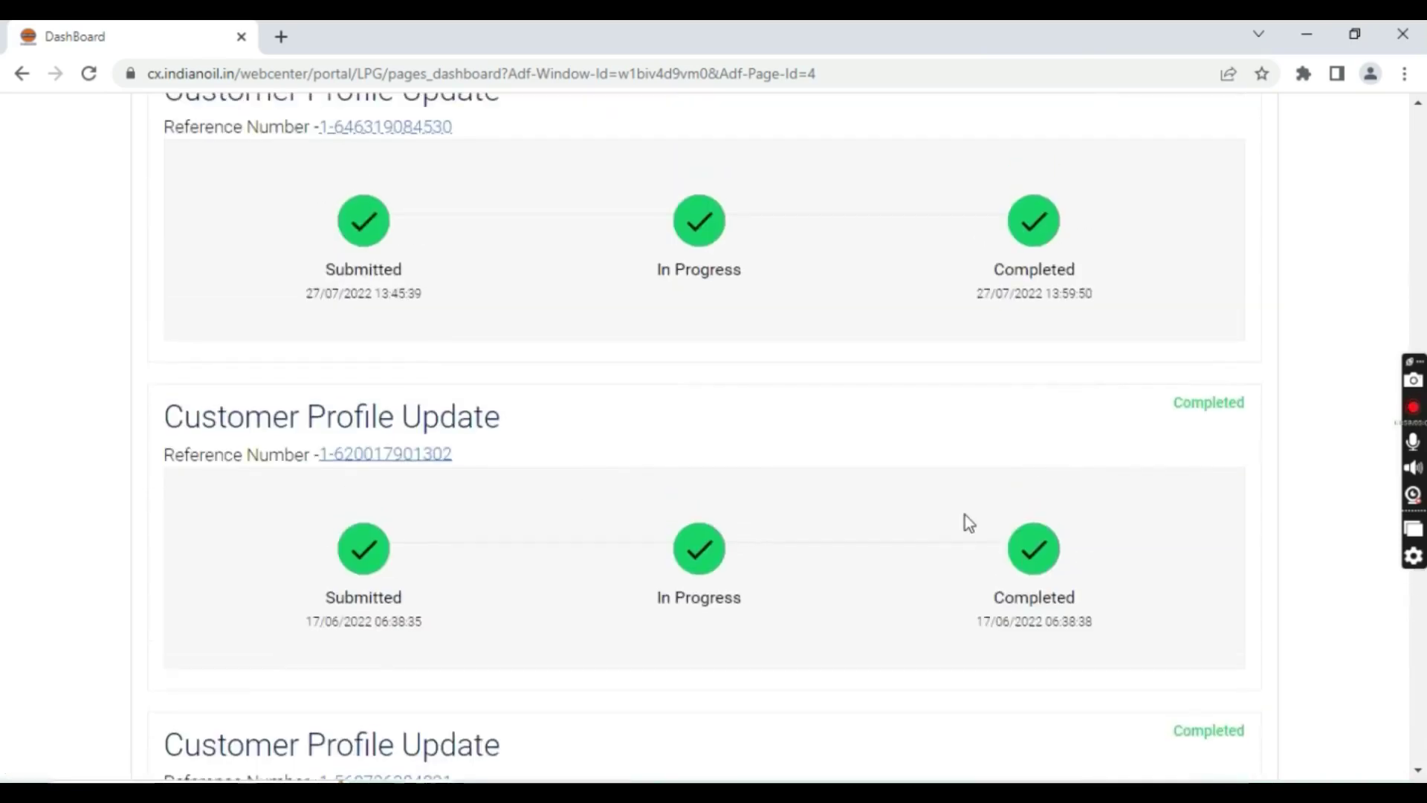
scroll(970, 516, "up", 12)
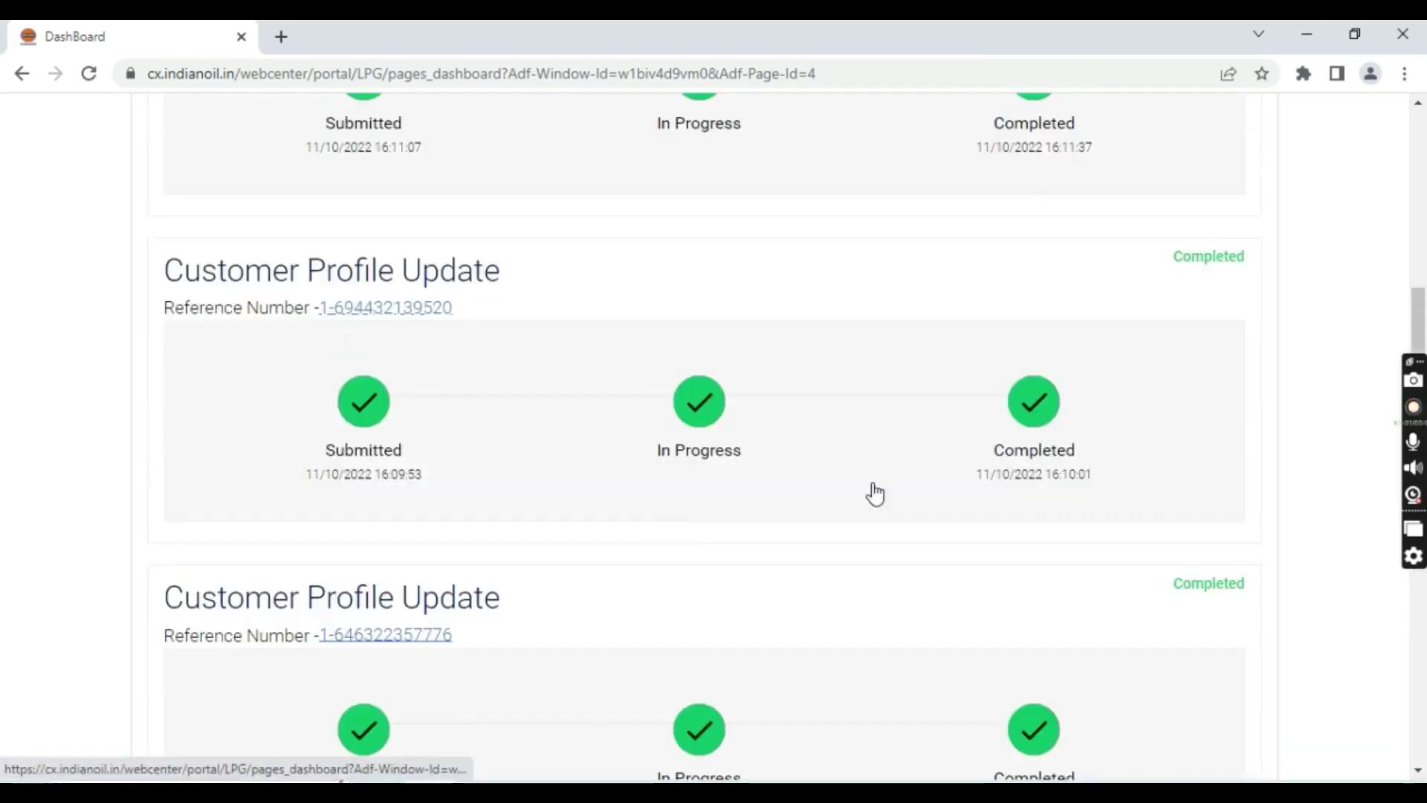
scroll(824, 483, "up", 10)
left_click(208, 410)
View My Info details, verify the consumer address shows Golekuar Chawk, and close the dialog
scroll(855, 506, "down", 3)
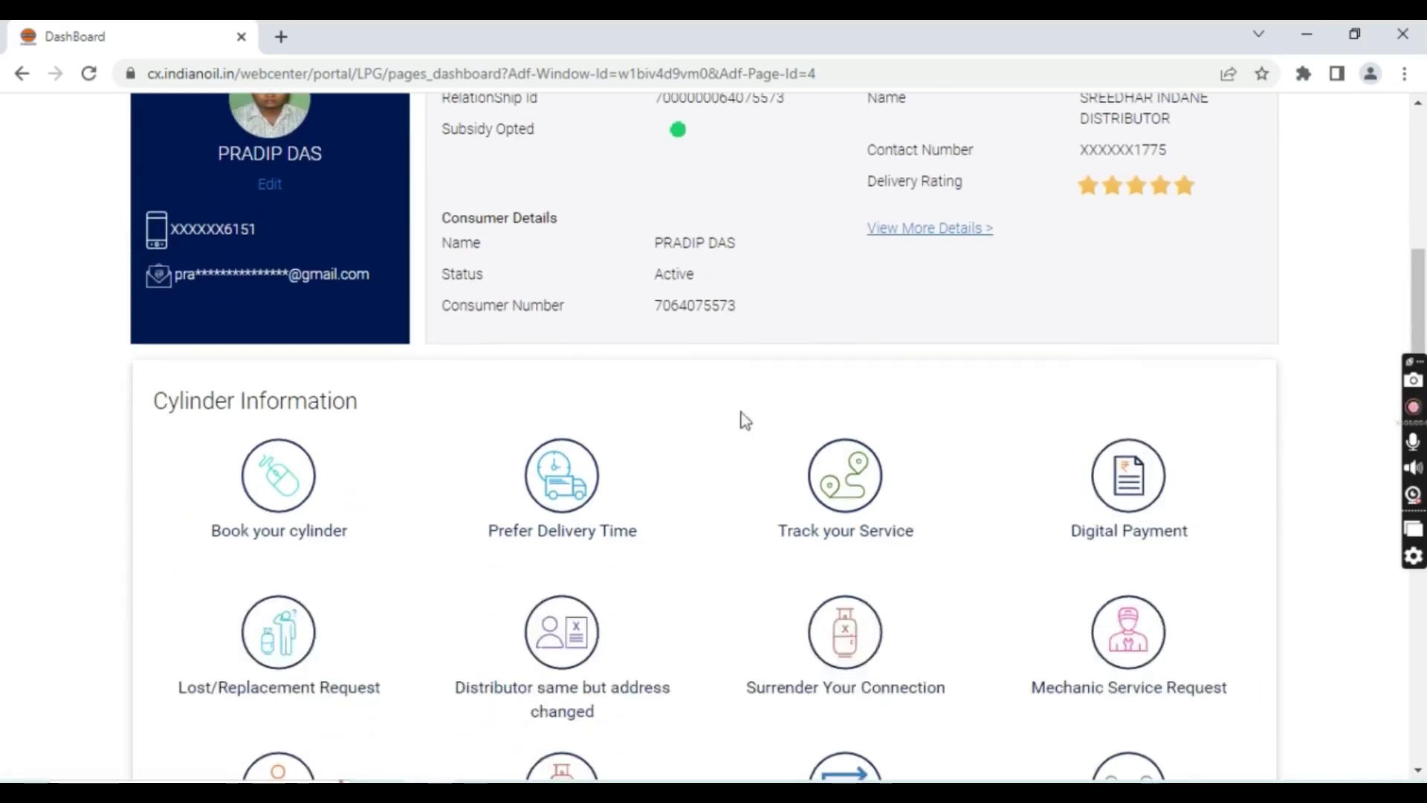
left_click(941, 231)
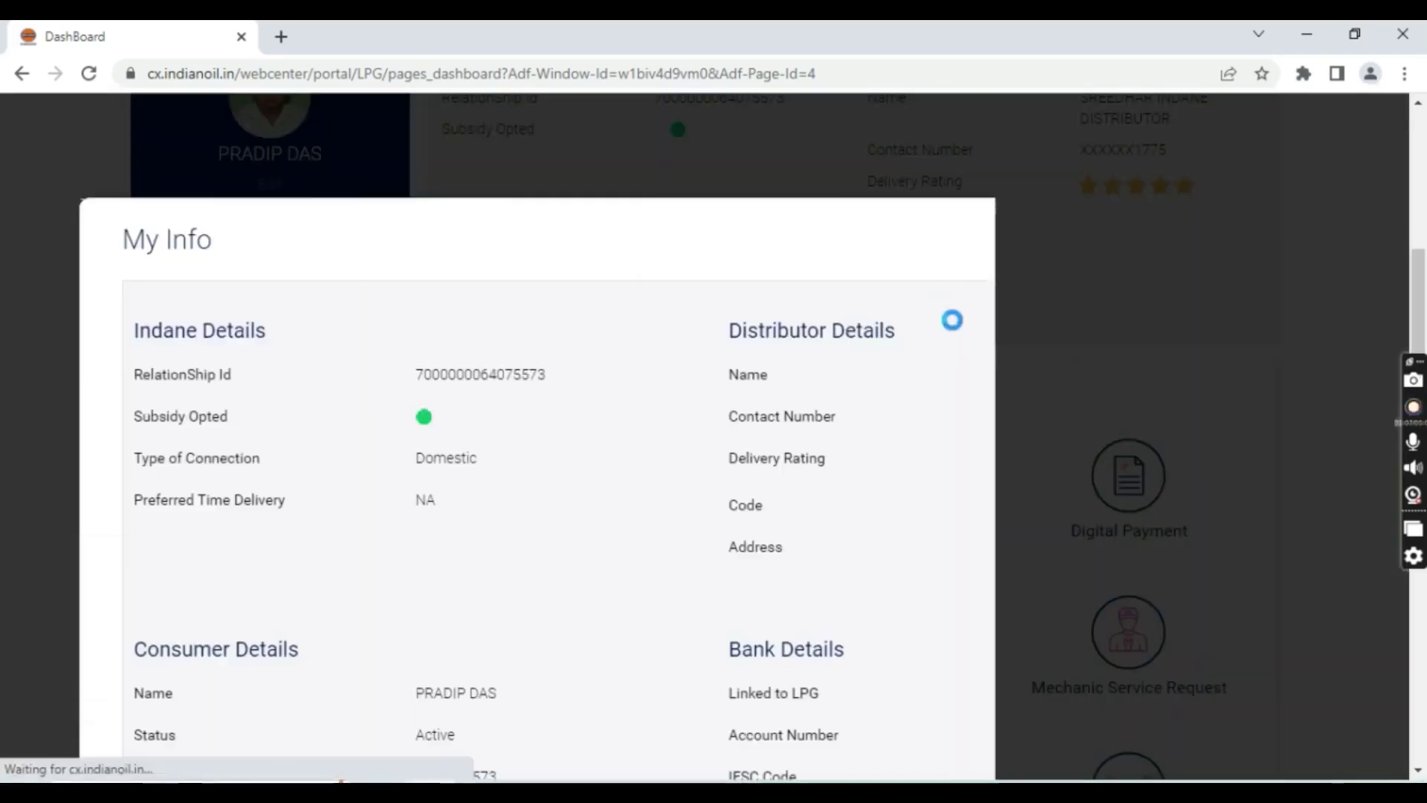
scroll(802, 446, "down", 3)
left_click_drag(1017, 331, 1226, 424)
left_click(391, 485)
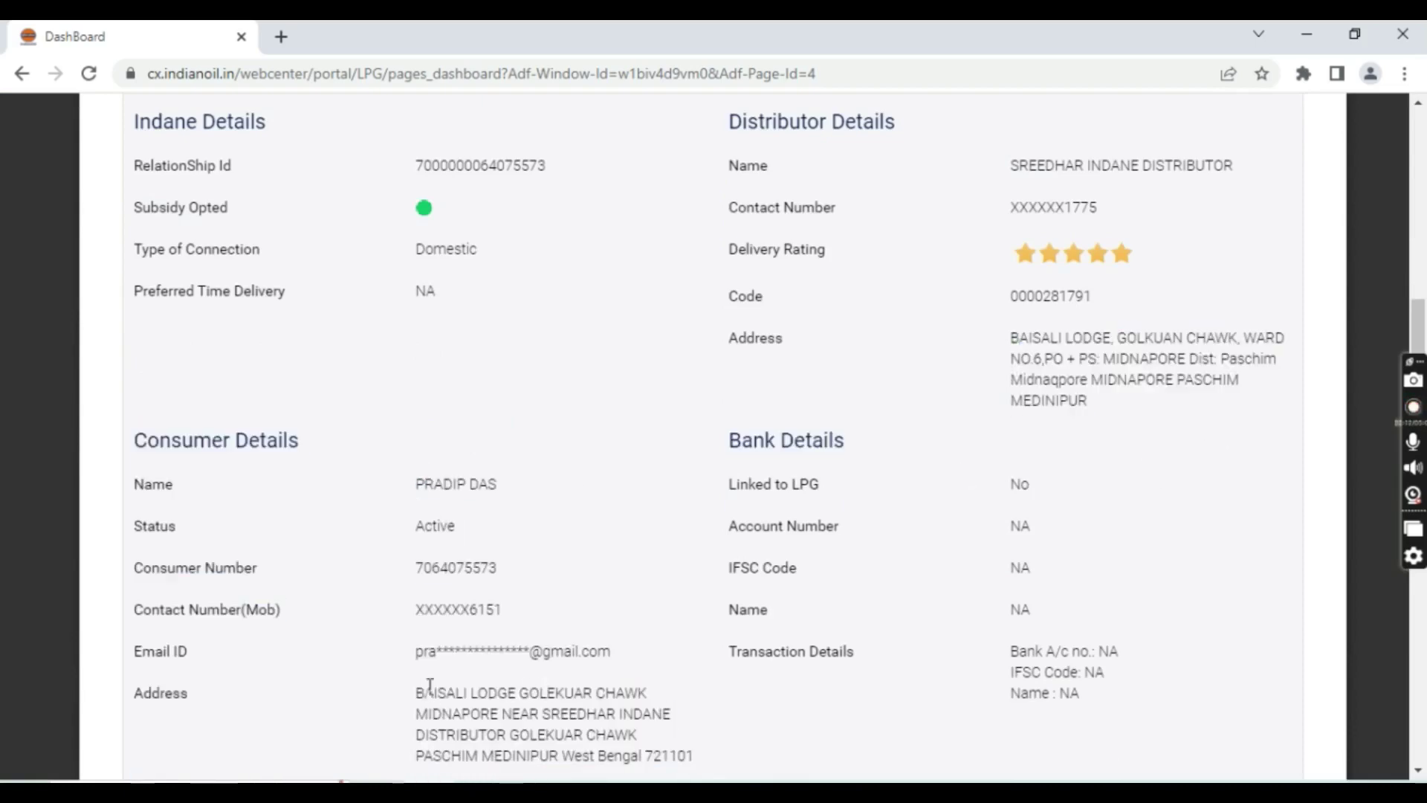
left_click_drag(428, 691, 677, 721)
scroll(913, 650, "down", 4)
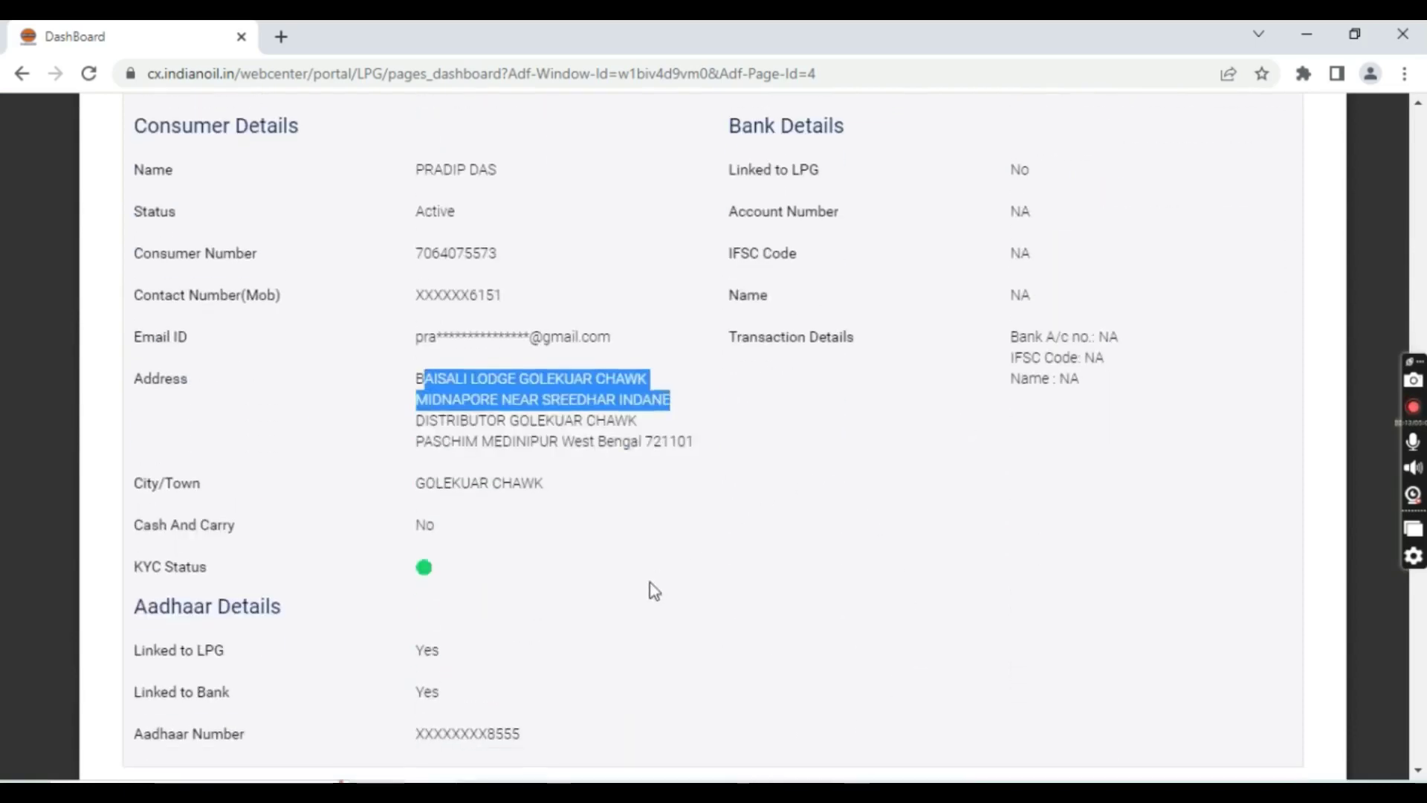
scroll(654, 587, "down", 4)
scroll(652, 583, "up", 3)
left_click(736, 621)
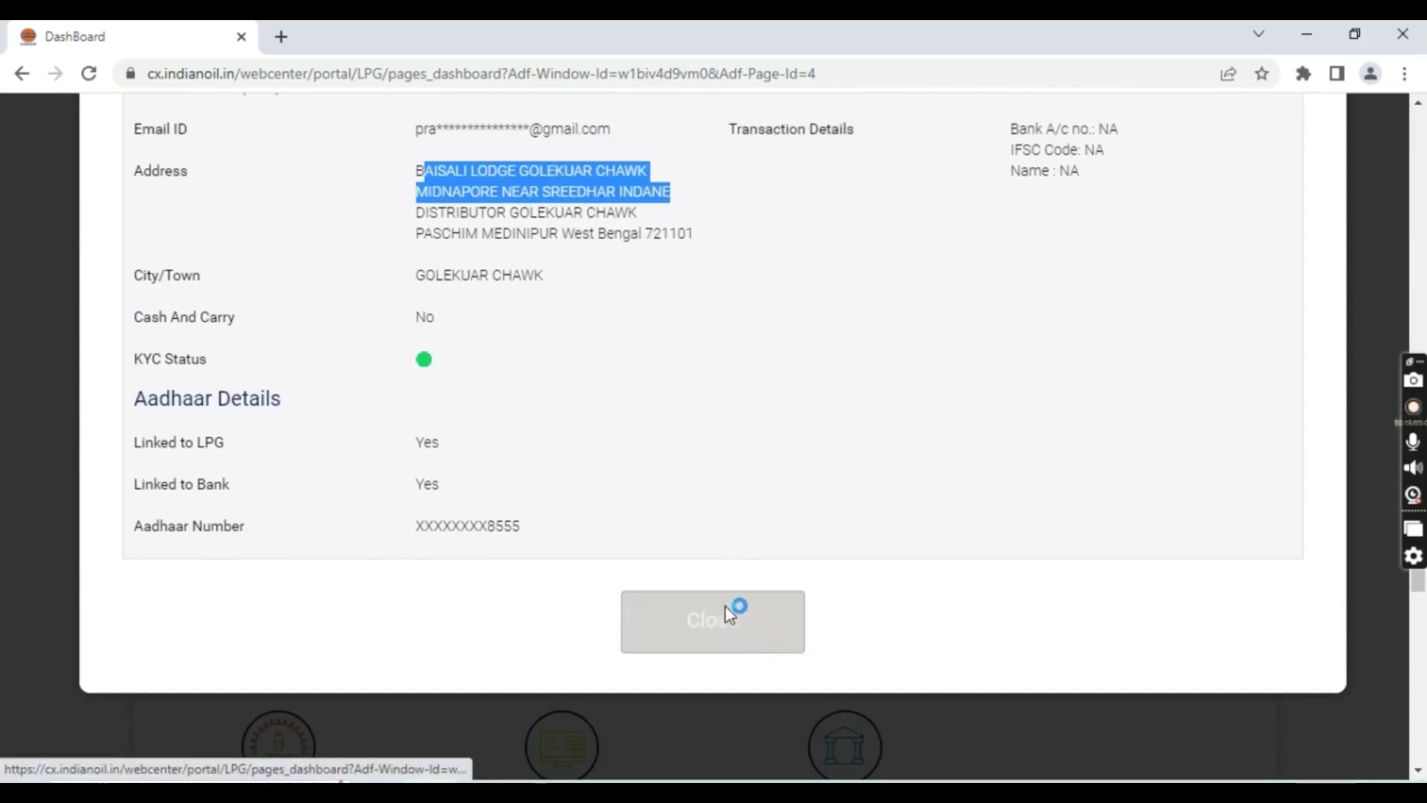